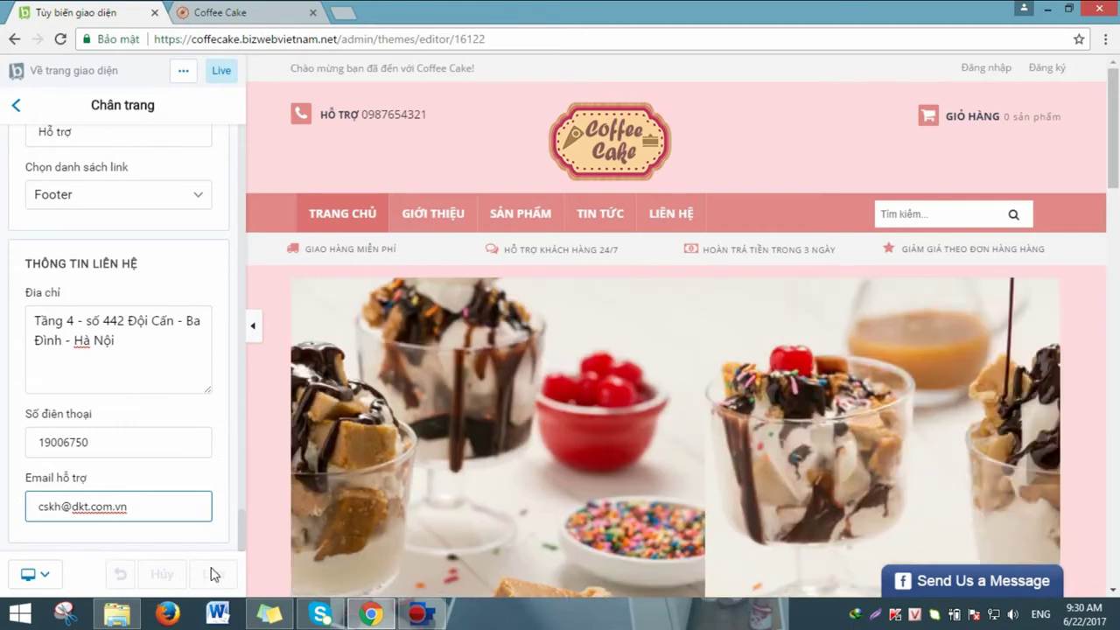
Step: Save the footer settings and check the updated contact details in the footer of the Coffee Cake storefront
click(215, 575)
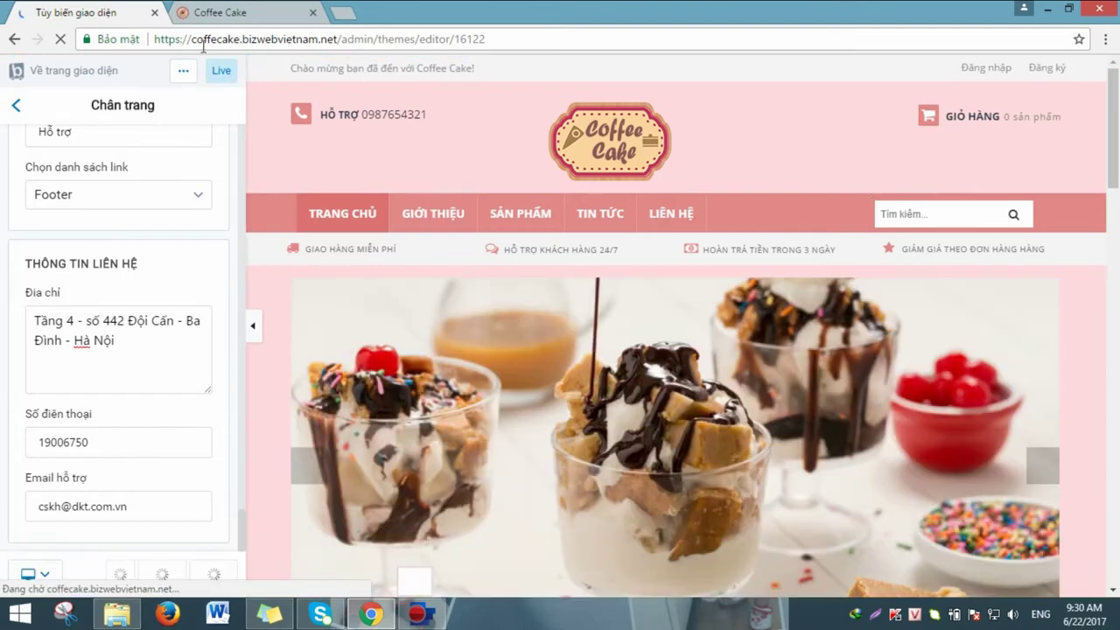
click(228, 13)
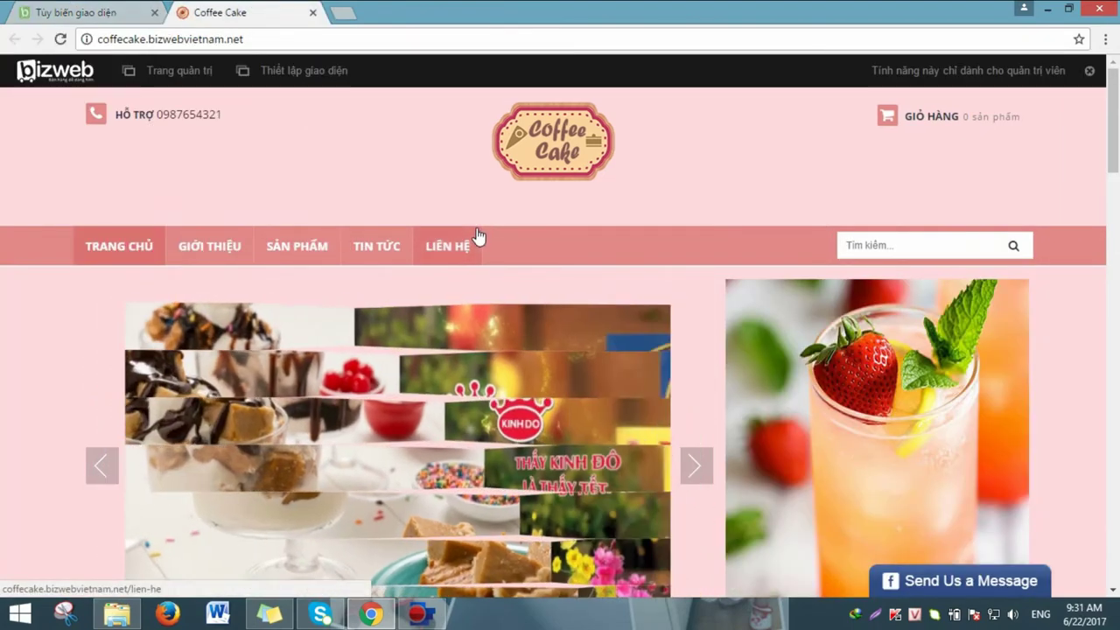
scroll(475, 237, down, 10)
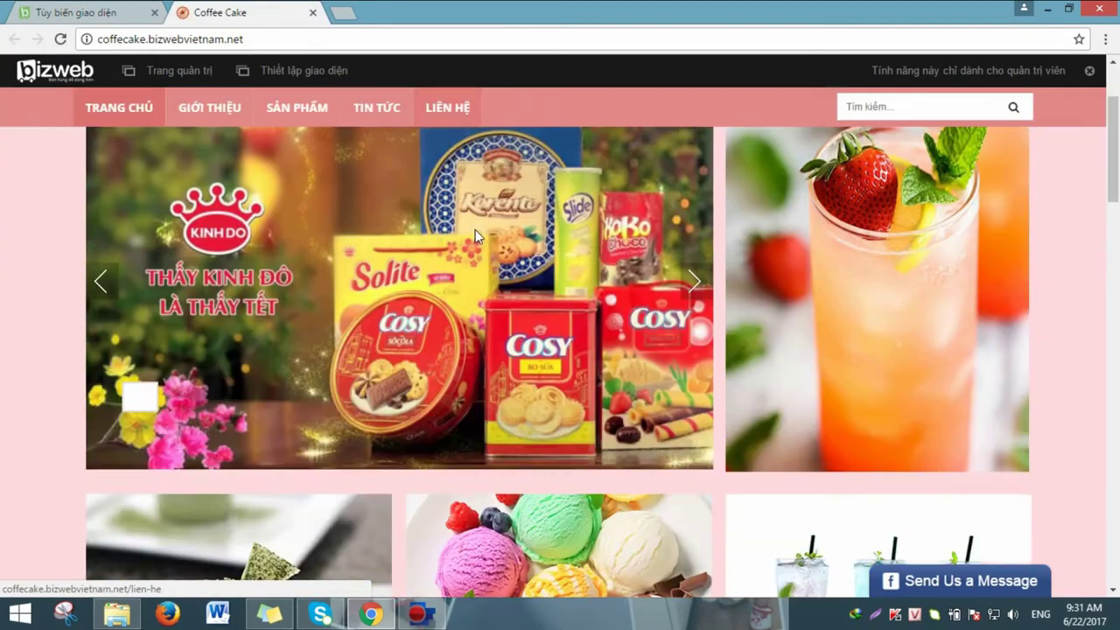
scroll(476, 236, down, 10)
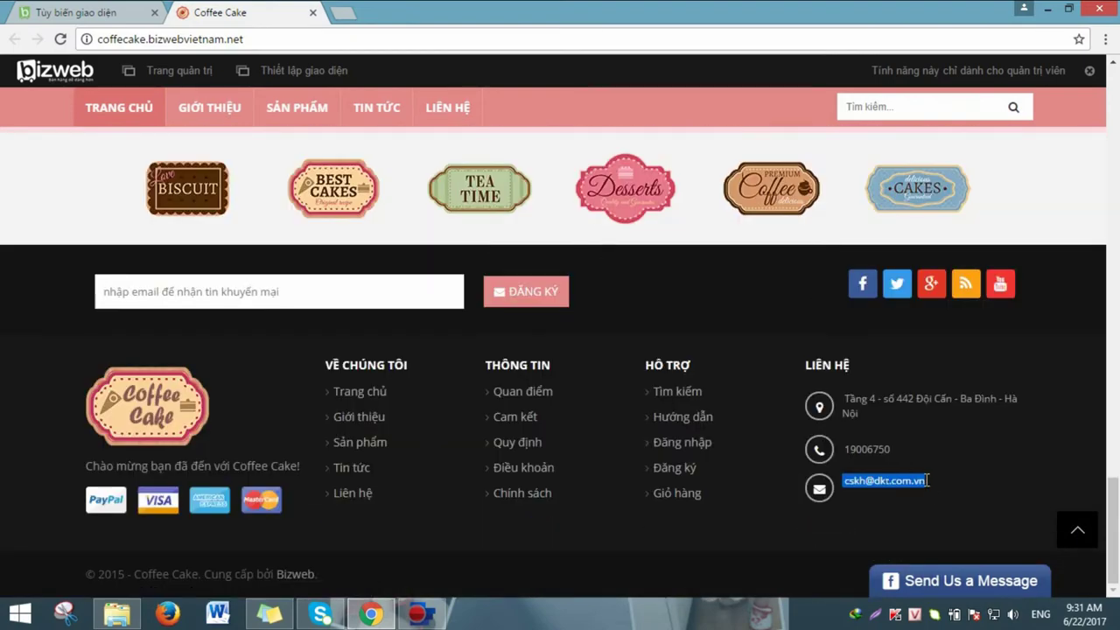
click(929, 481)
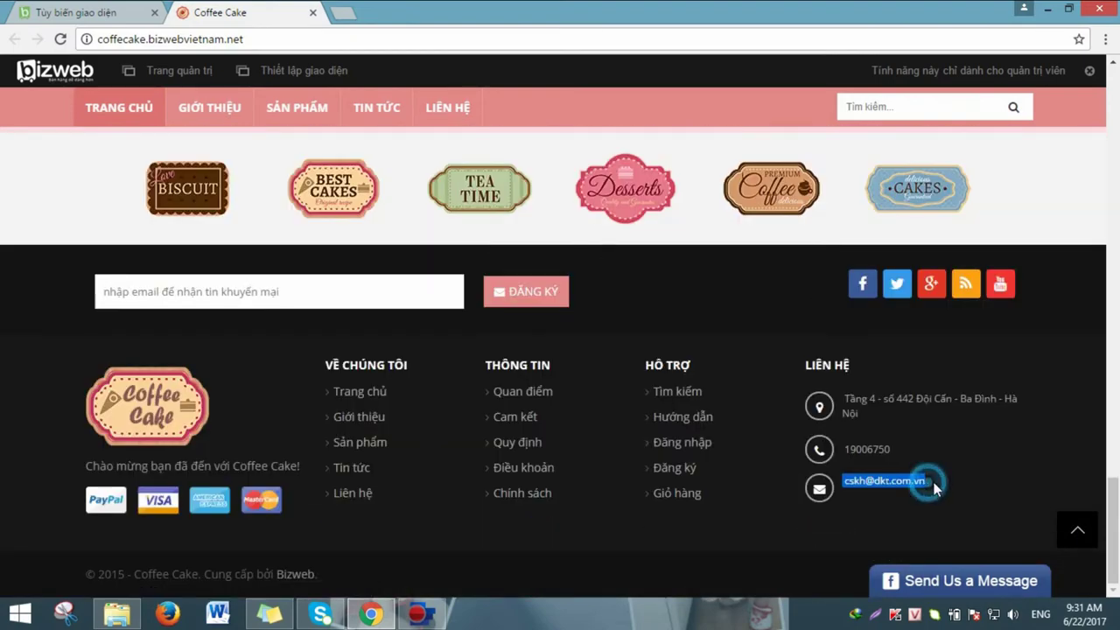
drag(935, 482, 864, 434)
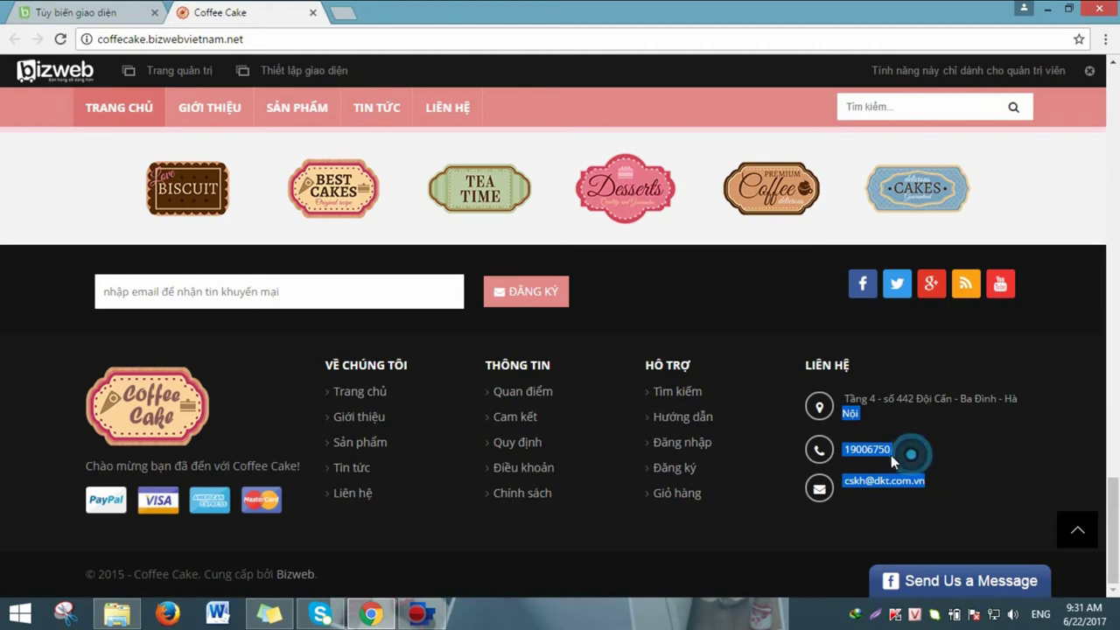
click(887, 452)
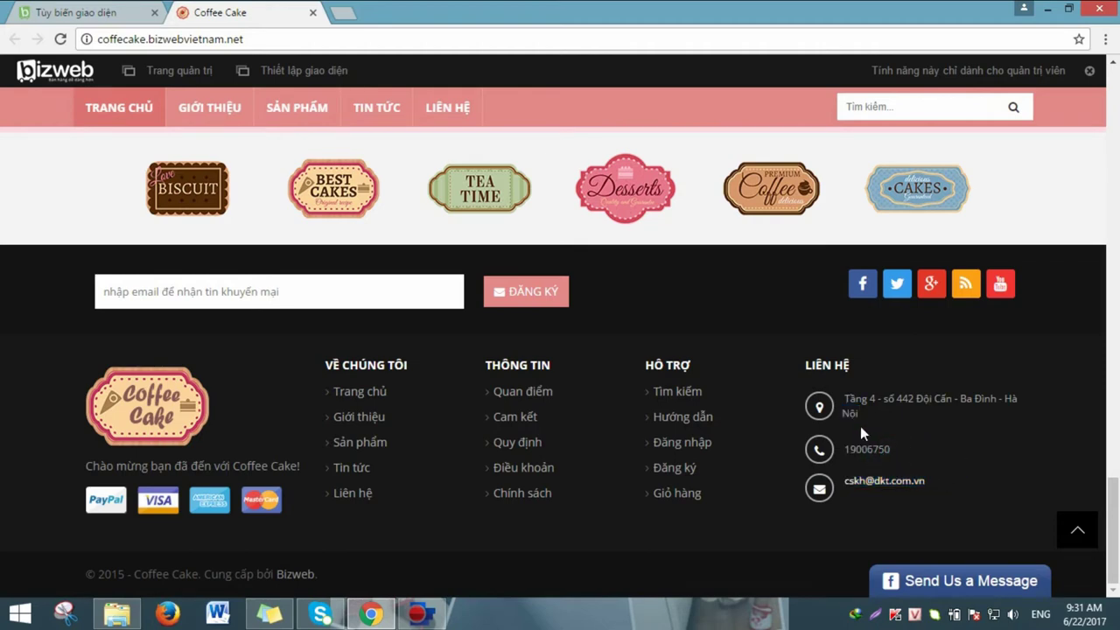
key(Print)
mouse_move(259, 325)
mouse_down()
mouse_move(329, 360)
mouse_move(739, 496)
mouse_move(785, 528)
mouse_up()
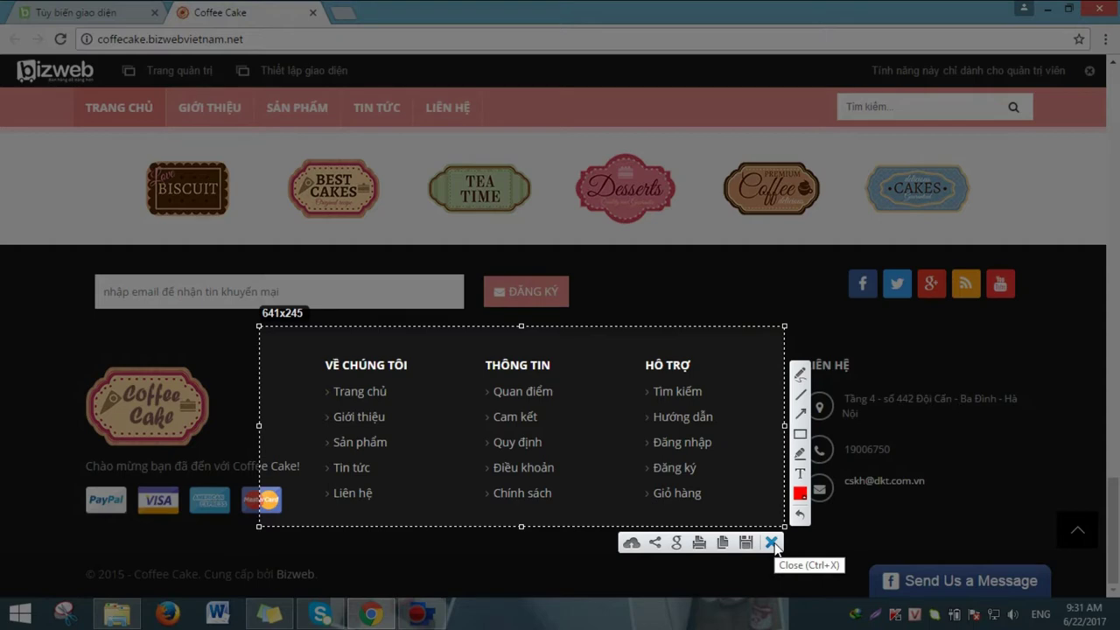
click(772, 543)
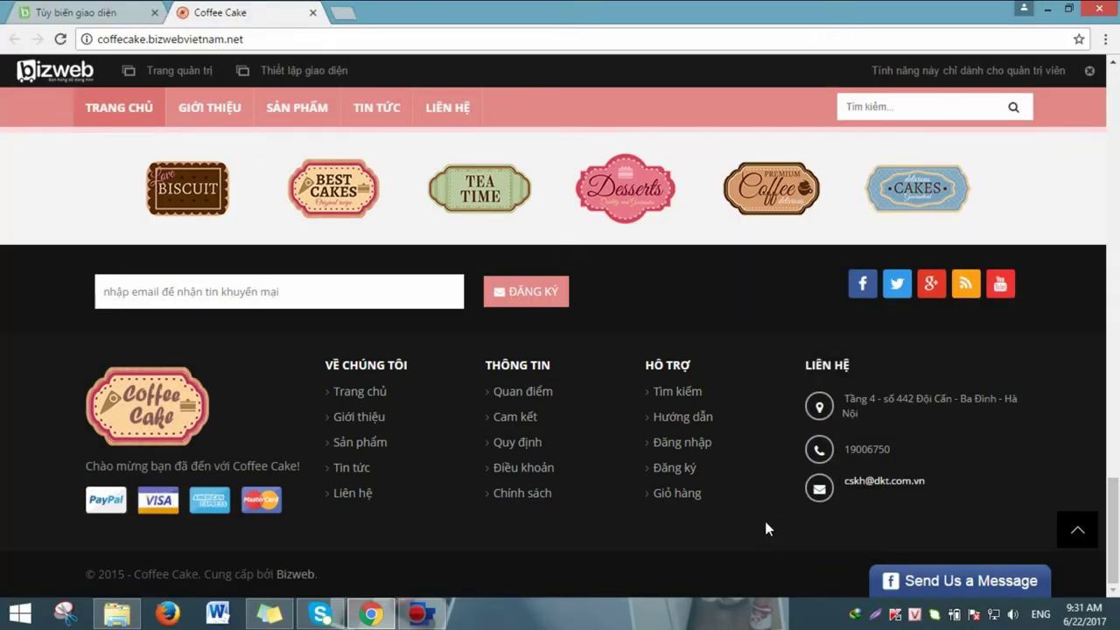
Step: Return to the theme editor and examine the Danh sách link 1 and Danh sách link 2 sections of the footer settings
click(79, 13)
click(175, 115)
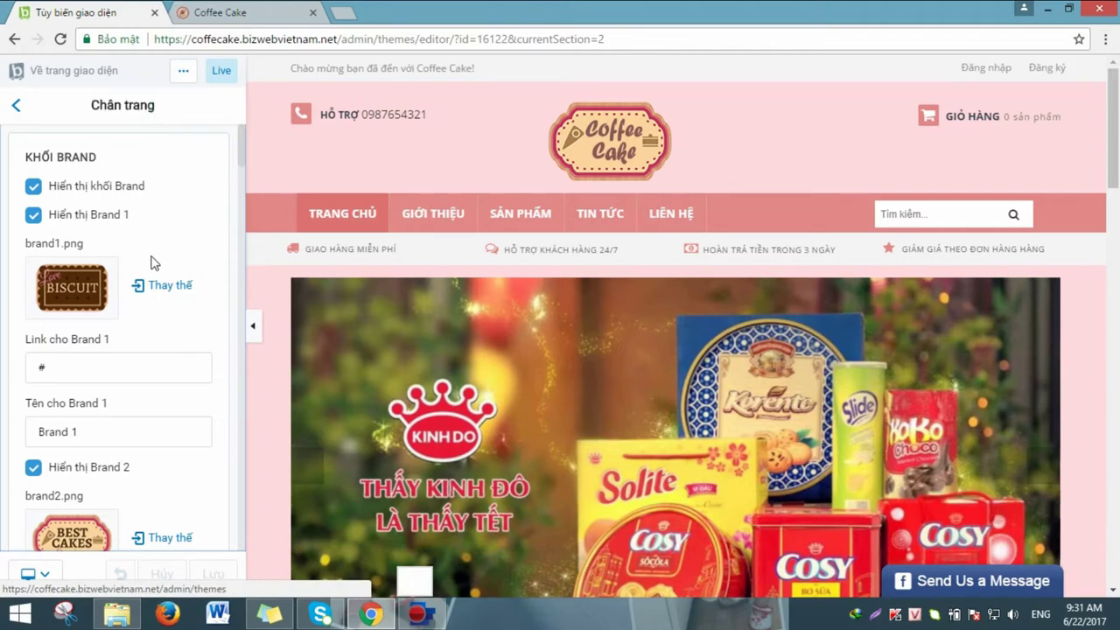
scroll(151, 262, down, 8)
scroll(150, 265, down, 14)
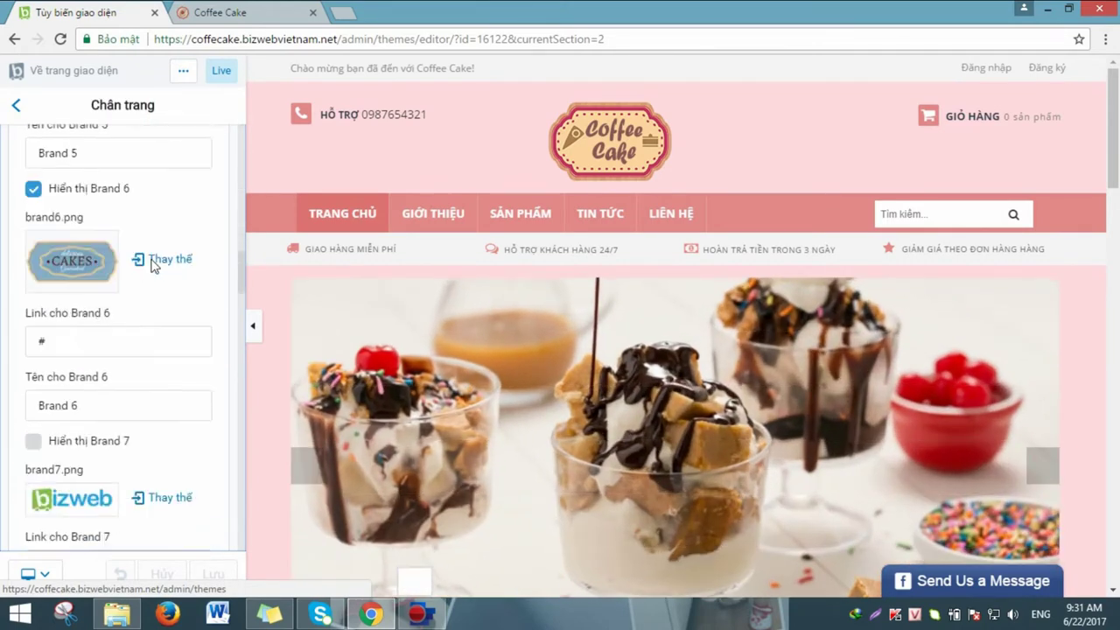
scroll(152, 262, down, 15)
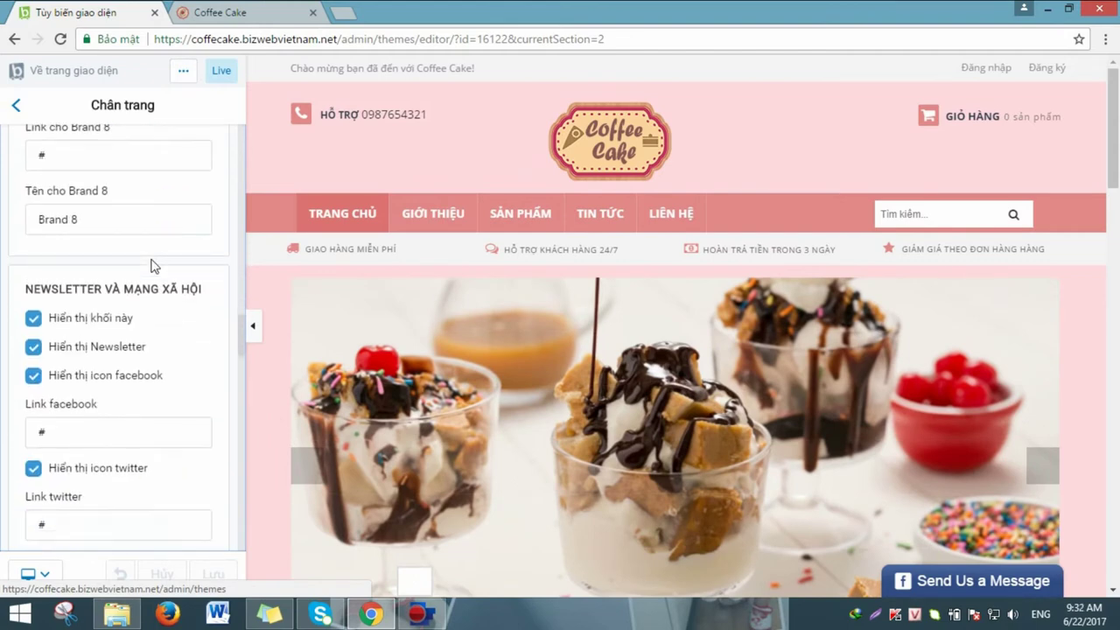
scroll(152, 262, down, 7)
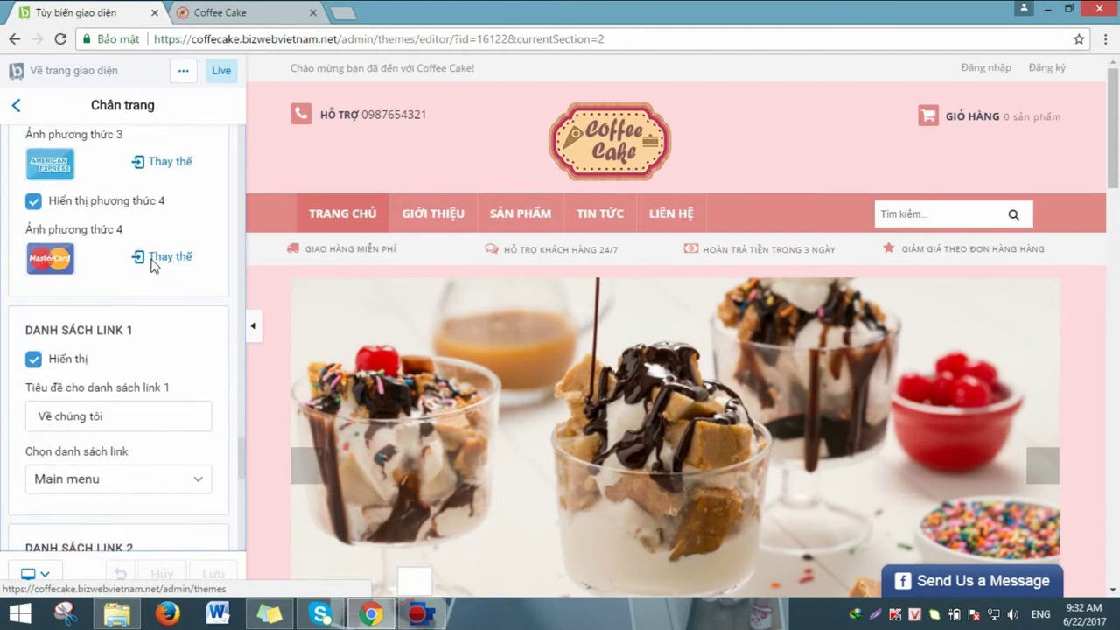
scroll(144, 245, up, 2)
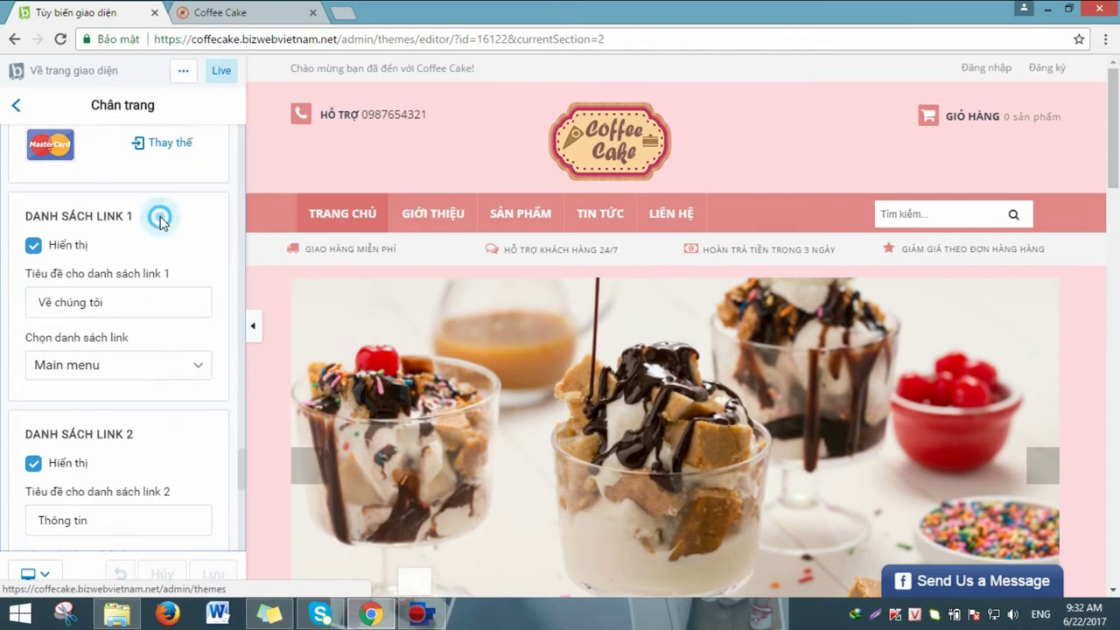
drag(143, 233, 13, 216)
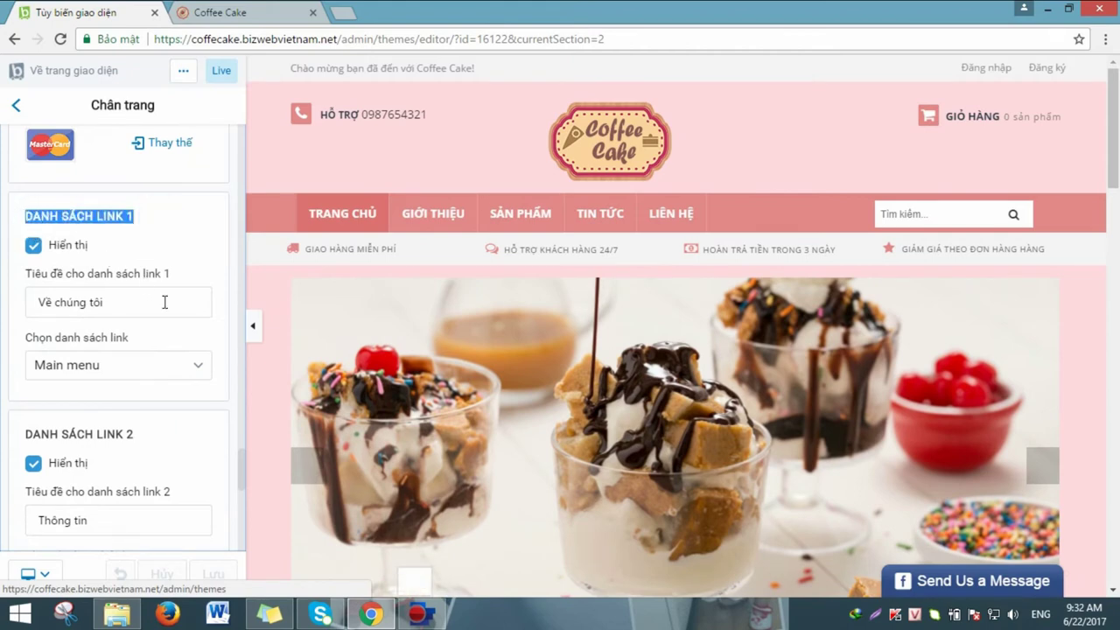
drag(156, 435, 4, 429)
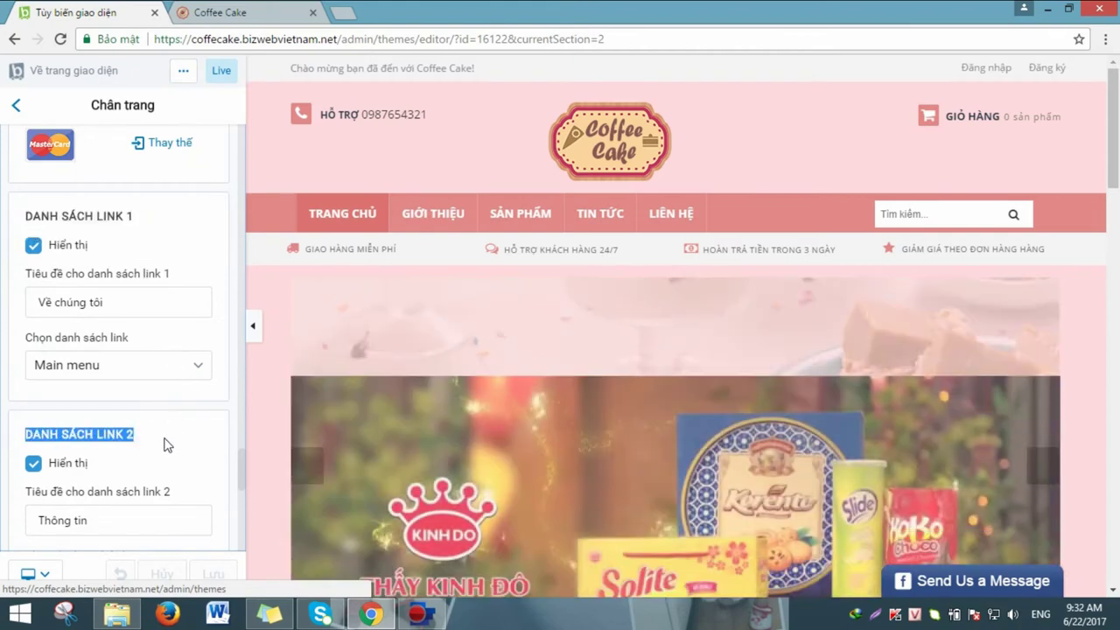
click(165, 442)
Step: Review the title of Danh sách link 2 and the menus available for it, keeping Footer1 selected
scroll(163, 433, down, 1)
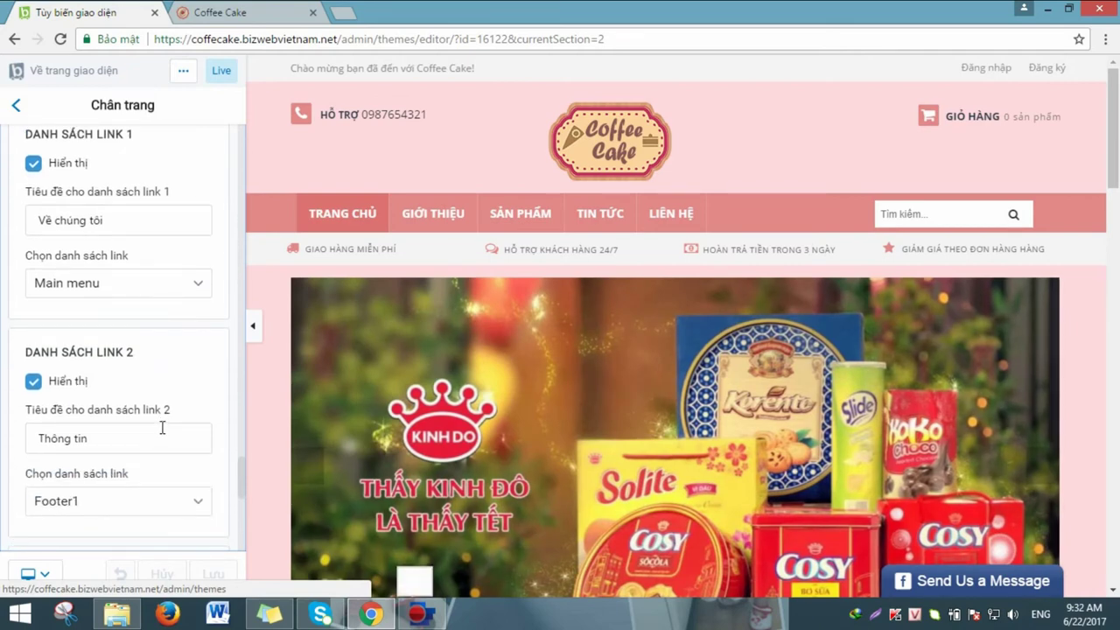
click(169, 447)
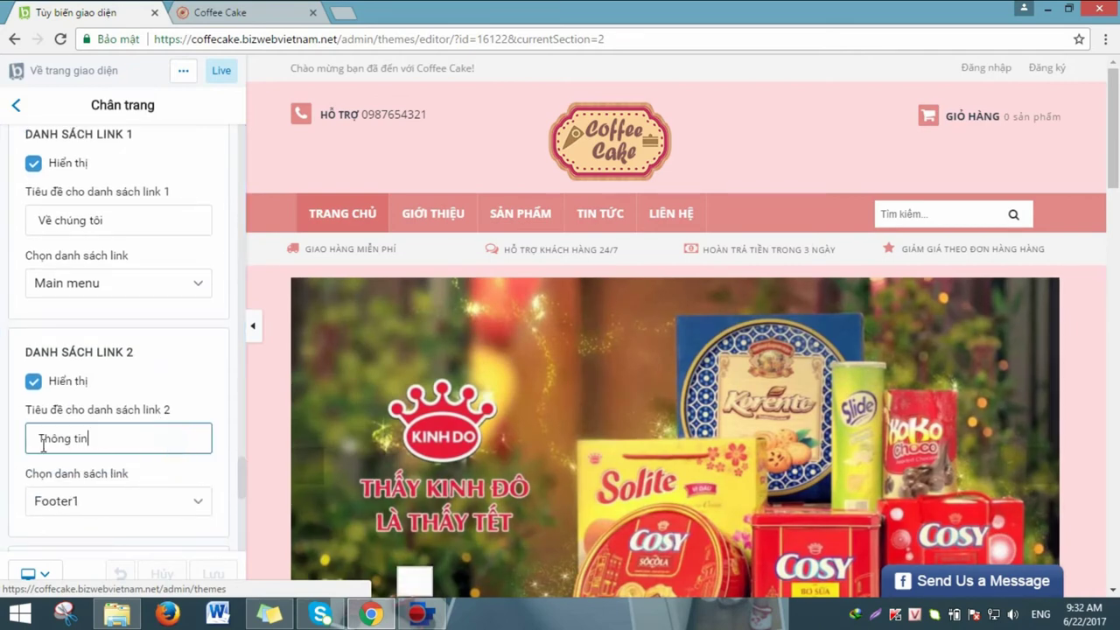
drag(42, 442, 105, 440)
click(202, 504)
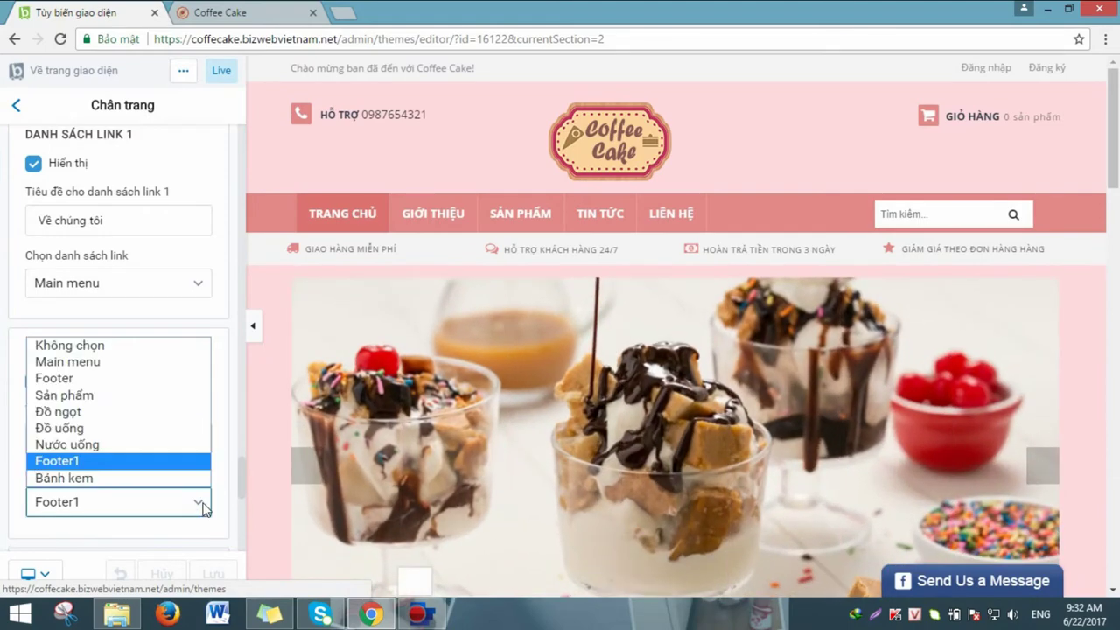
click(217, 460)
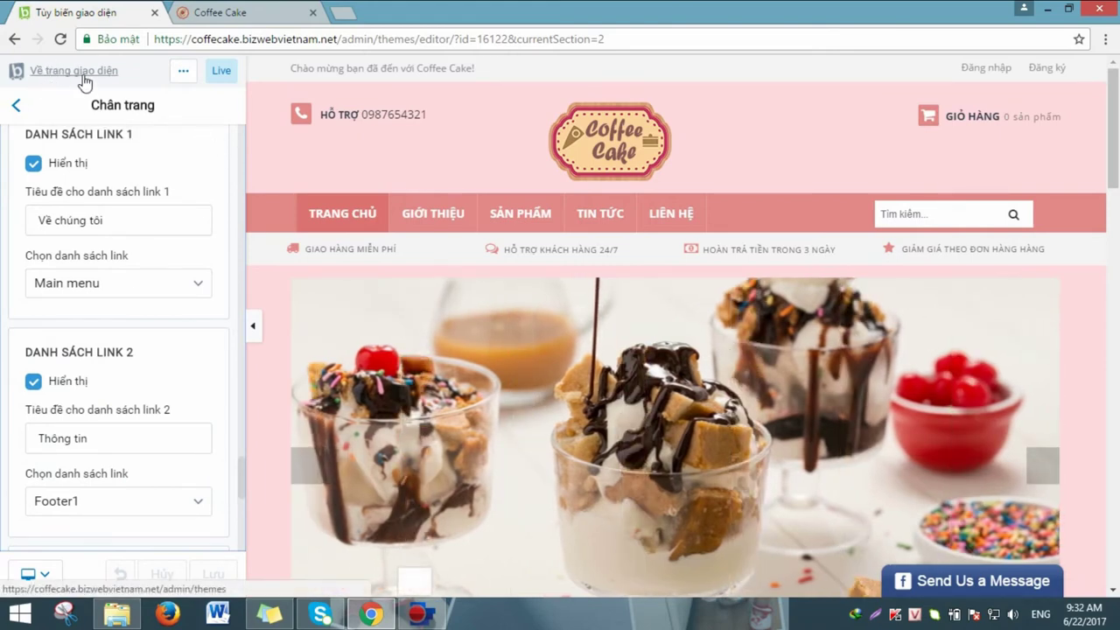
Step: Leave the theme editor and open the Footer1 menu for editing from the website's menu list
click(83, 74)
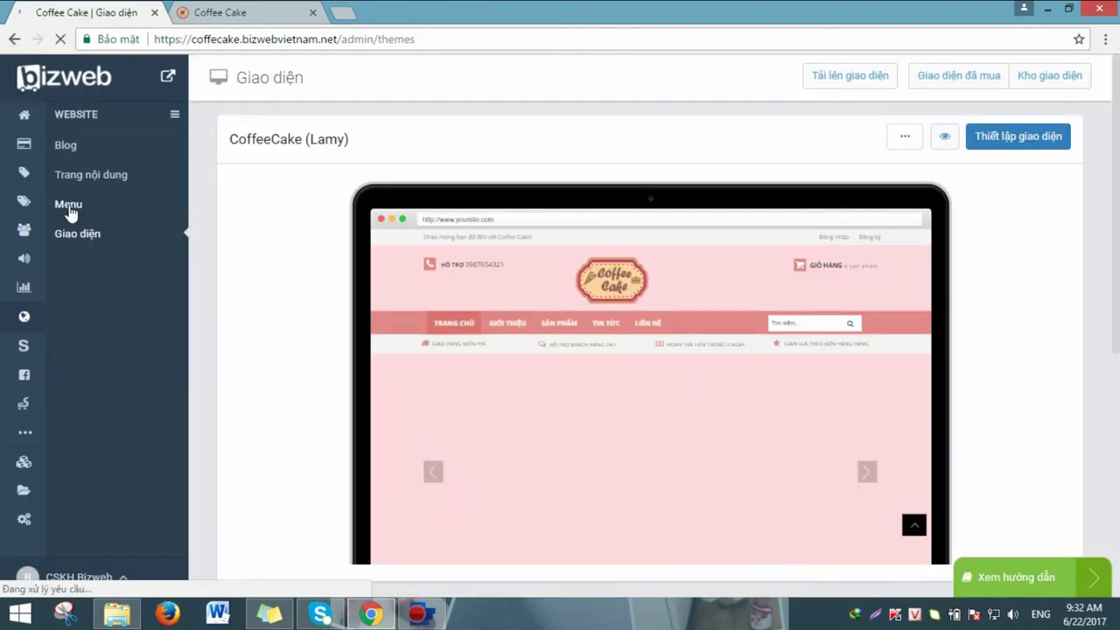
click(69, 205)
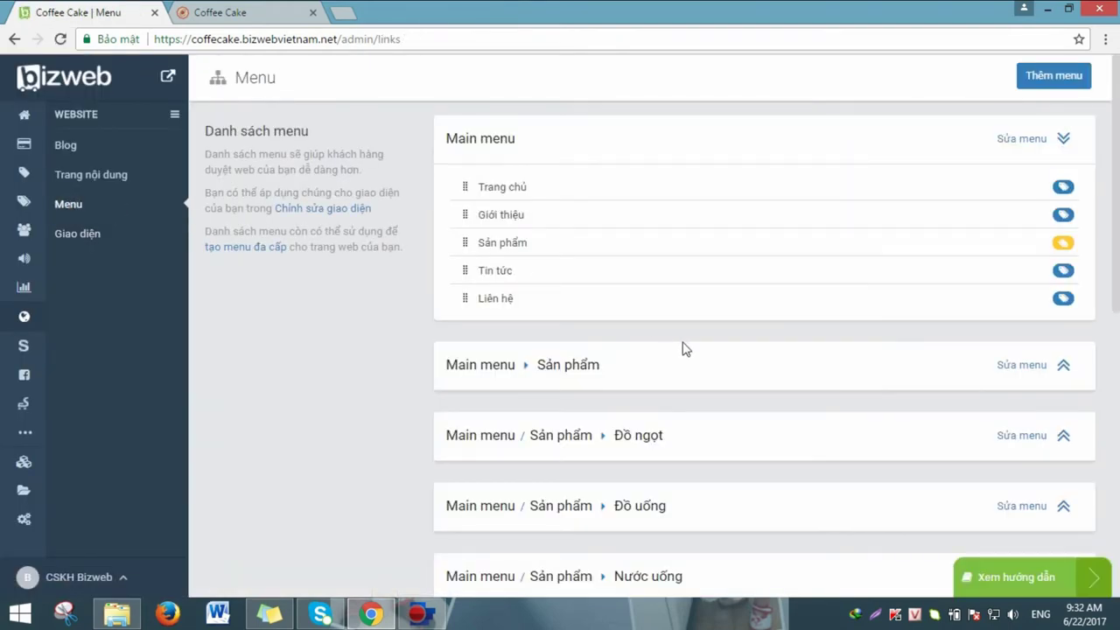
scroll(628, 329, down, 1)
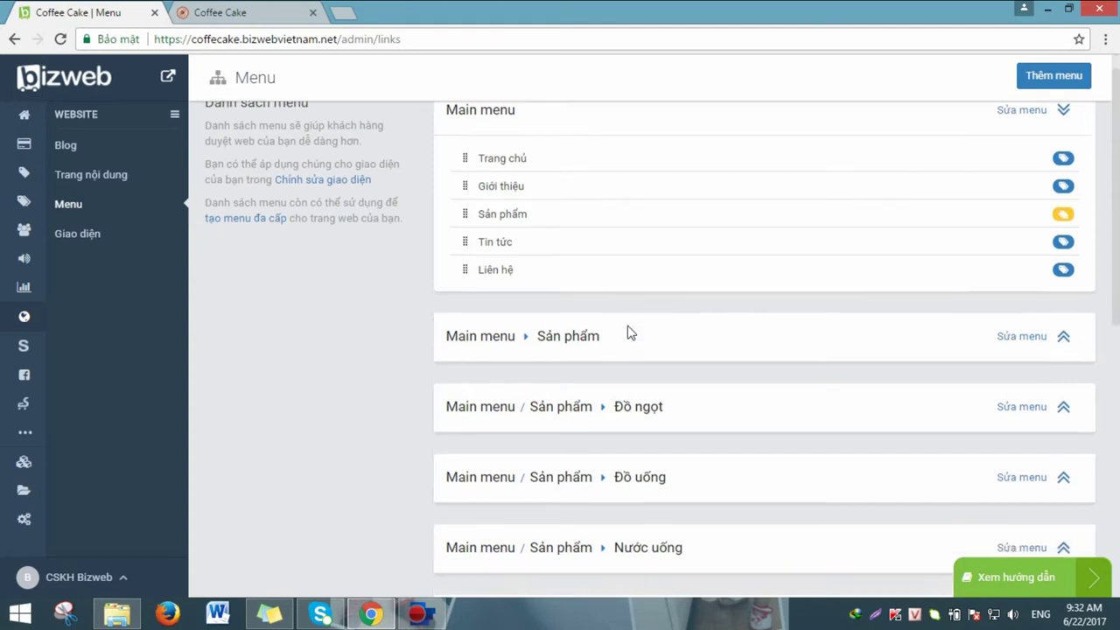
scroll(632, 333, down, 6)
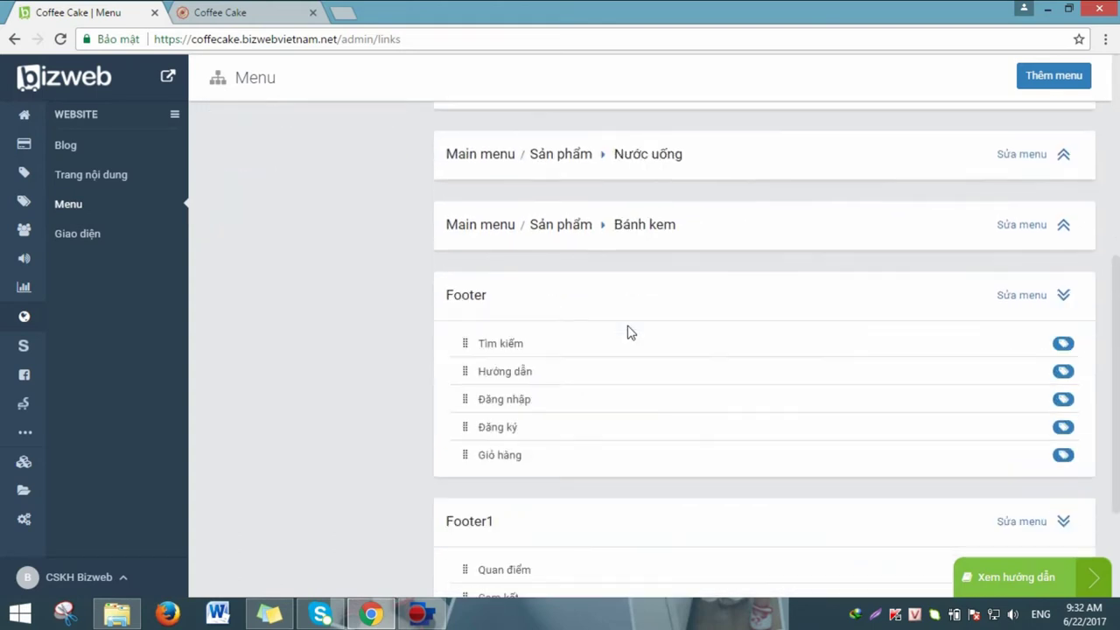
click(1021, 370)
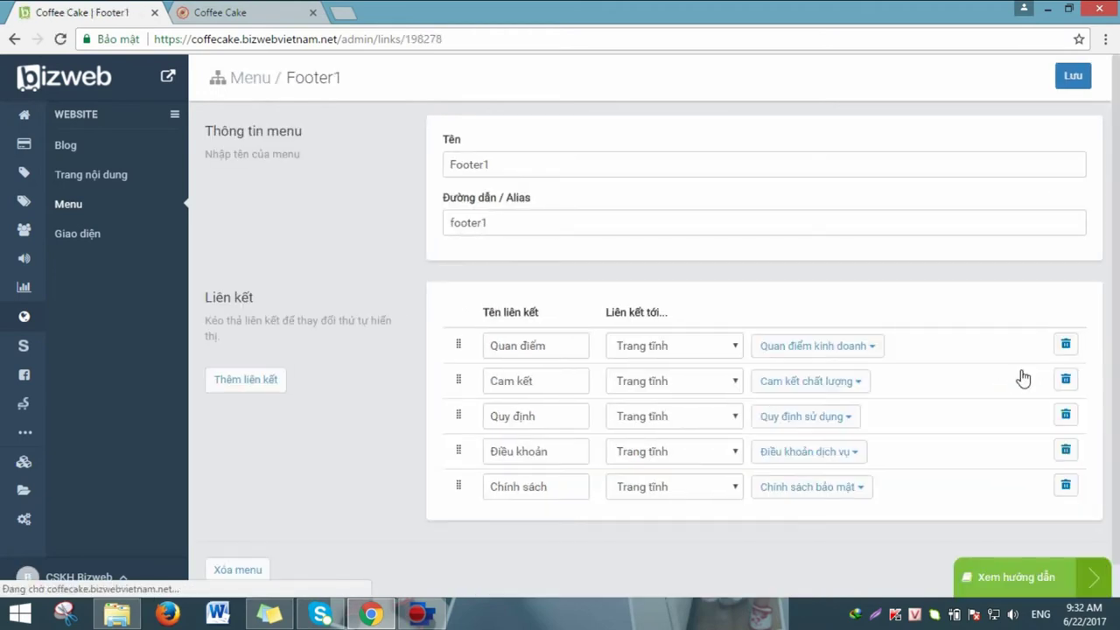
Step: Rename the first link of the Footer1 menu, Quan điểm, as "Thông tin thanh toán"
drag(558, 348, 413, 342)
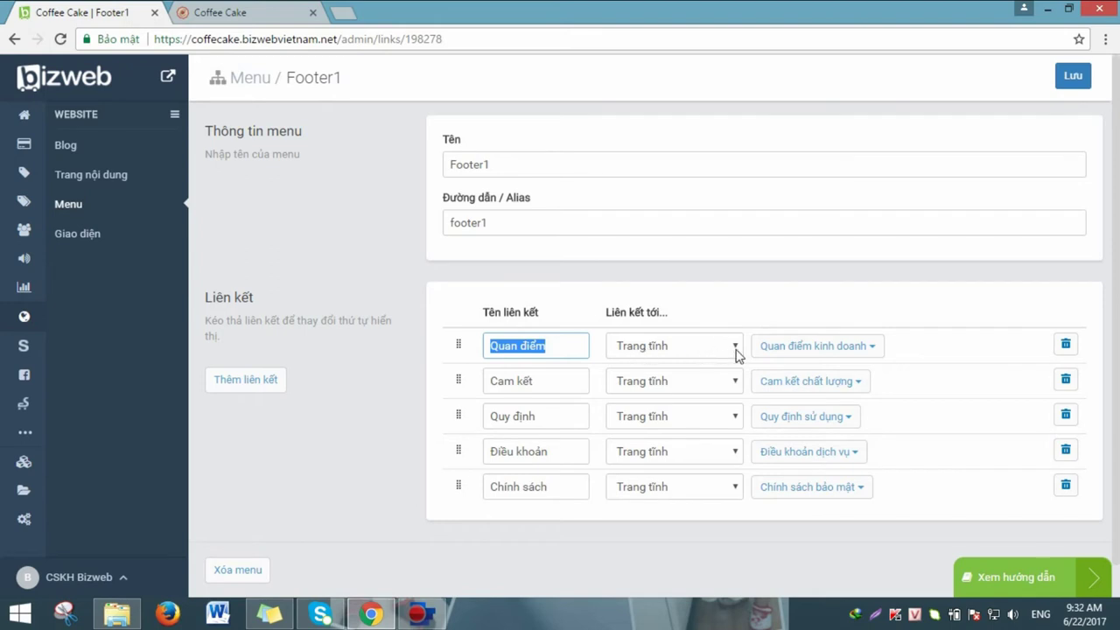
click(566, 347)
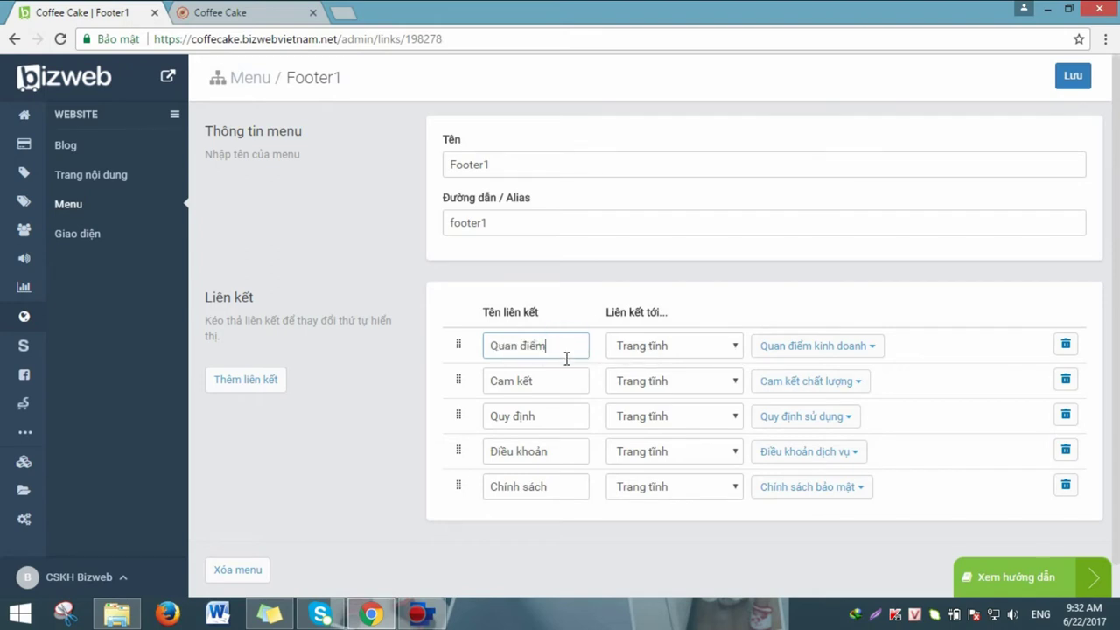
triple_click(560, 380)
click(567, 350)
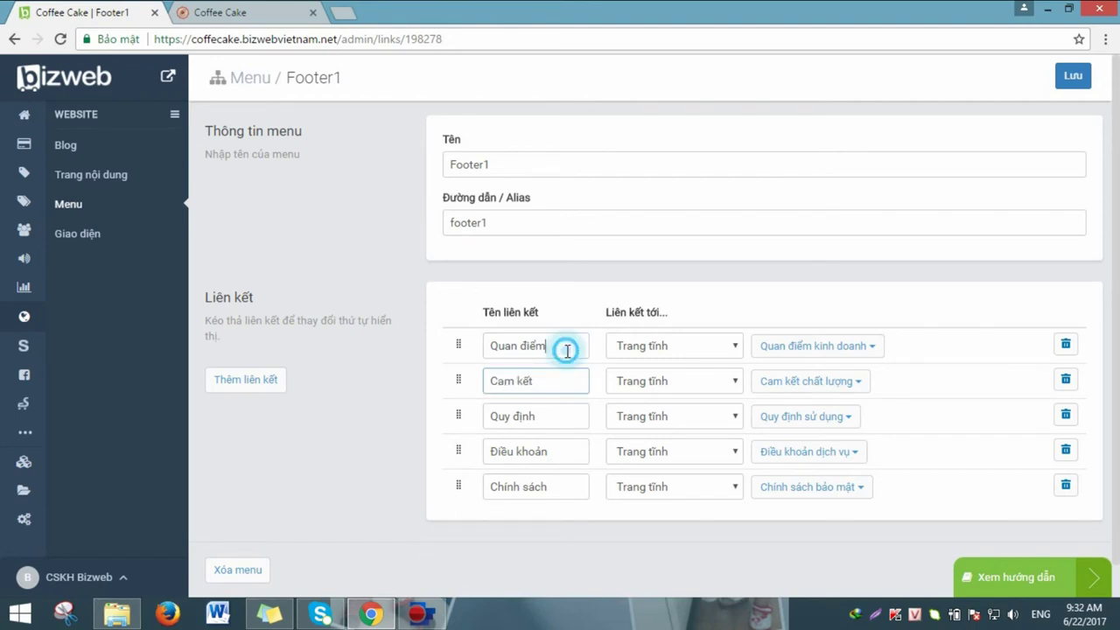
drag(567, 350, 452, 352)
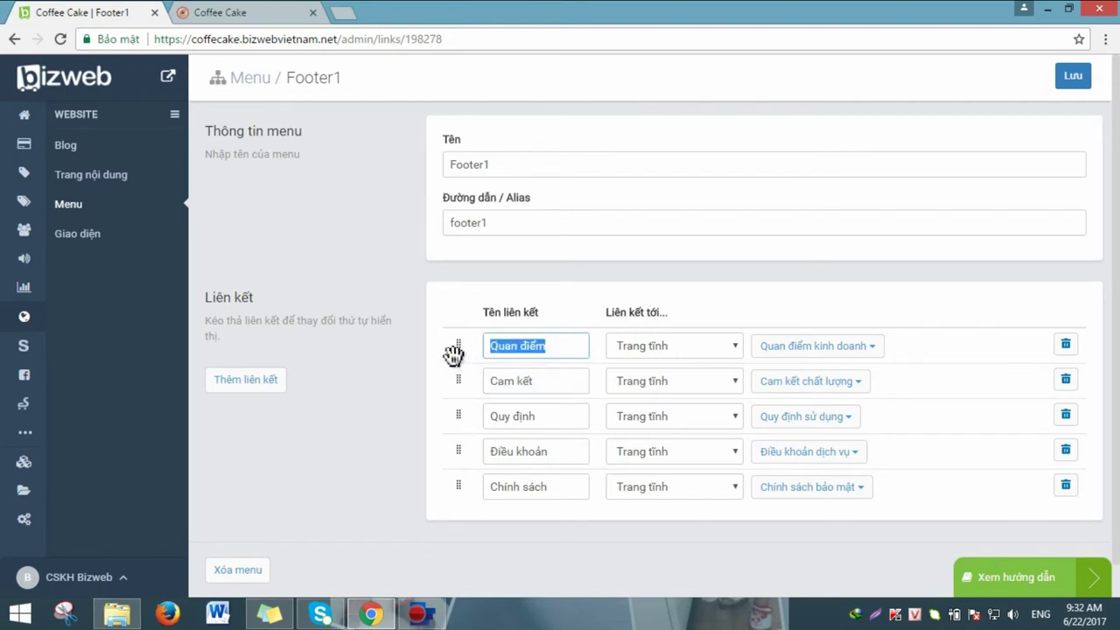
text(Thông t)
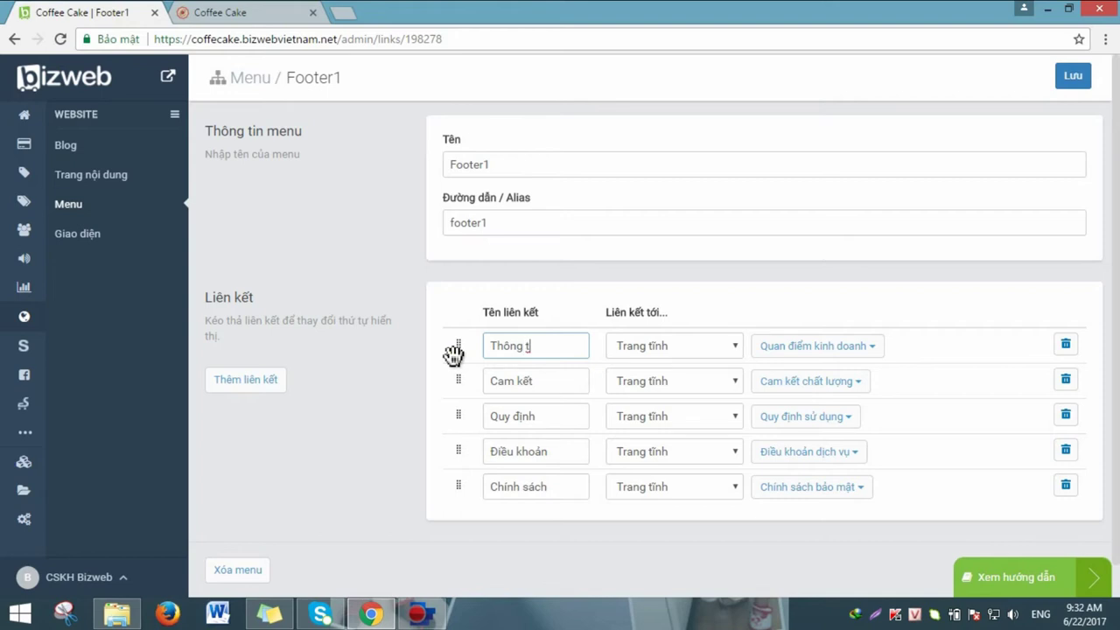
text(in thanh toan)
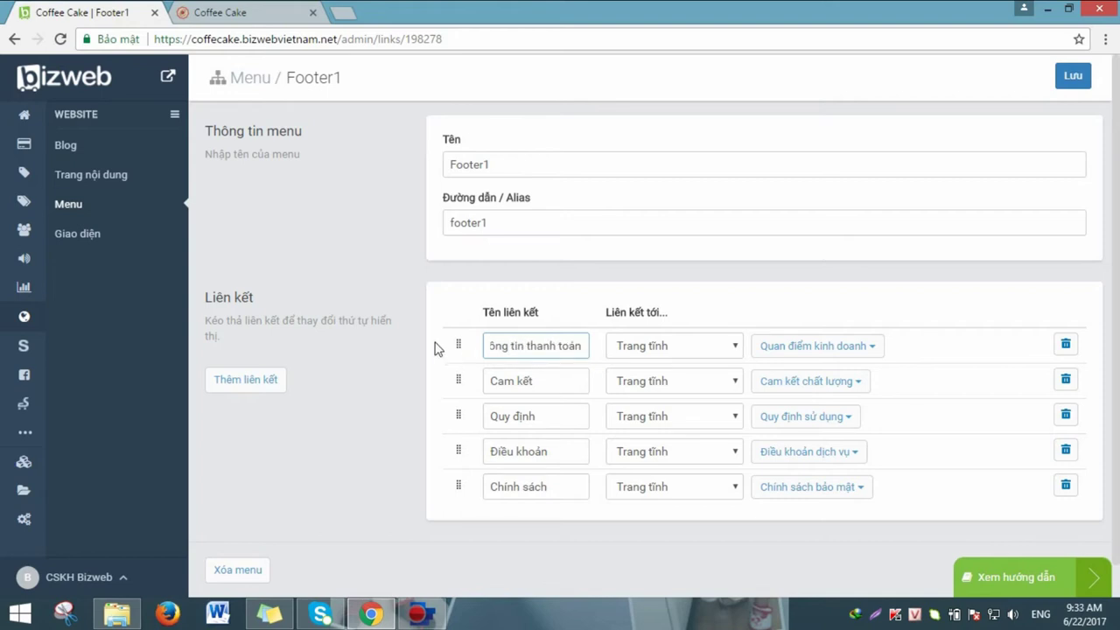
Step: Try Trang chủ, Danh mục sản phẩm and Sản phẩm as the first link's target type, viewing the selectable categories and products
click(737, 348)
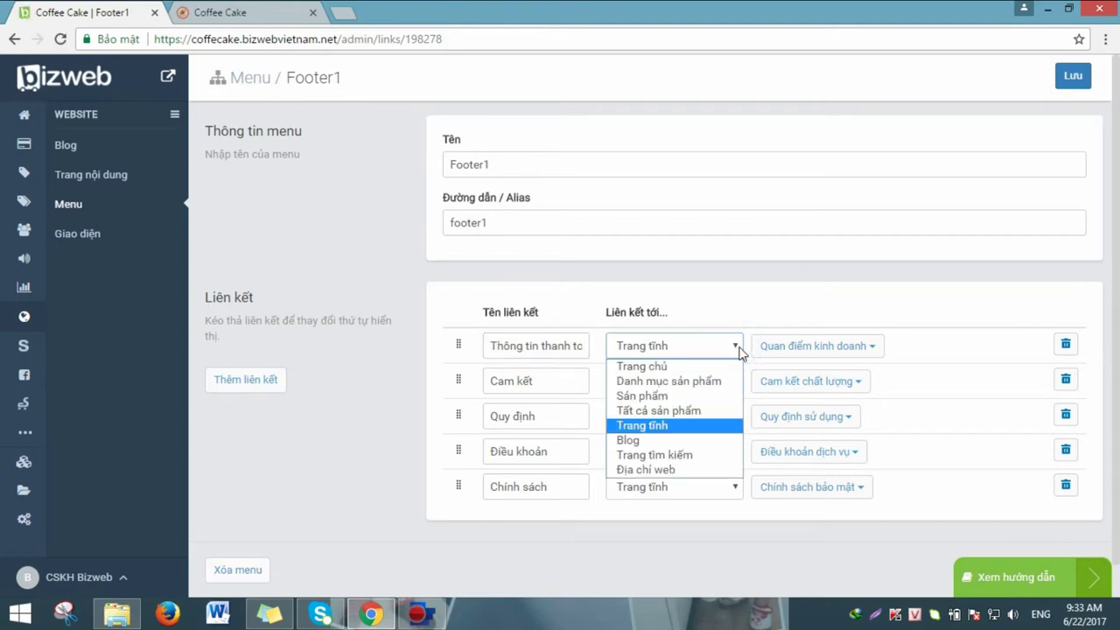
click(646, 368)
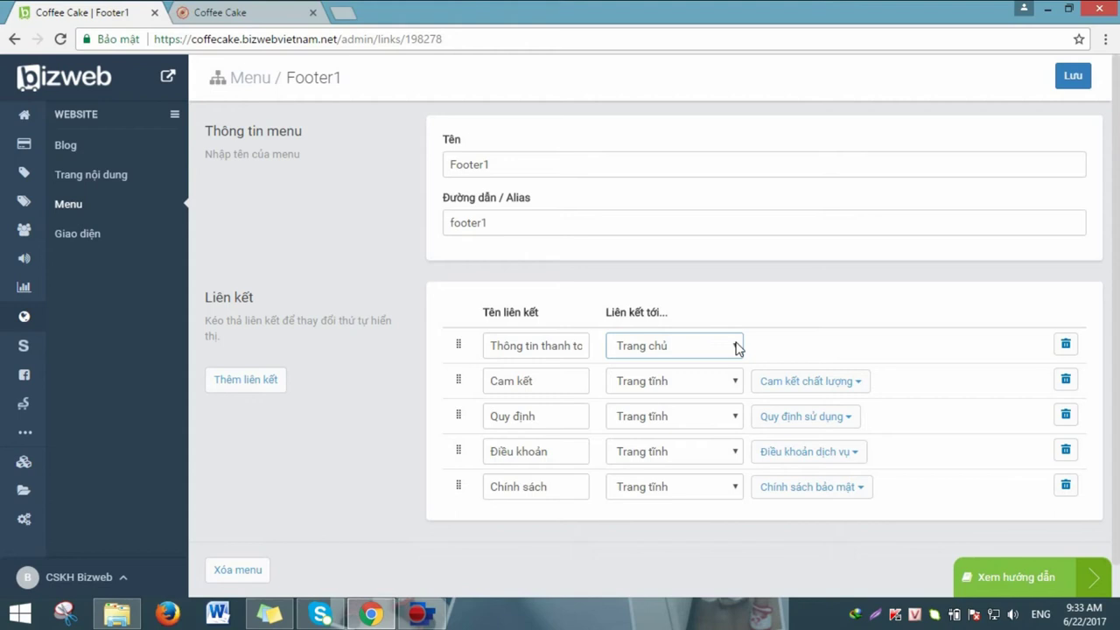
key(Down)
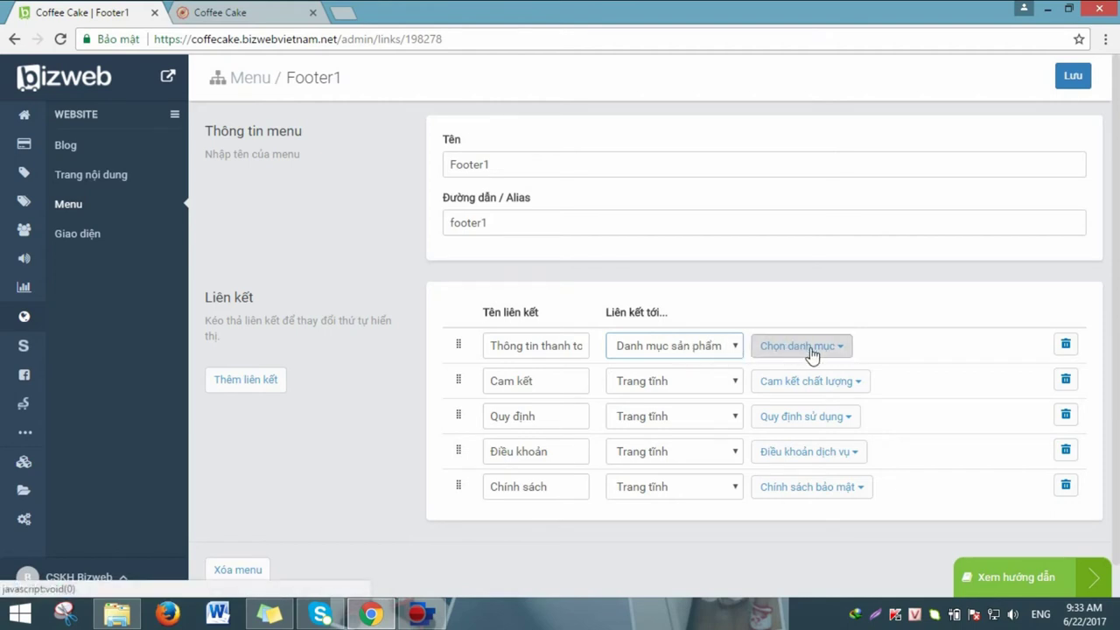
click(838, 349)
click(840, 350)
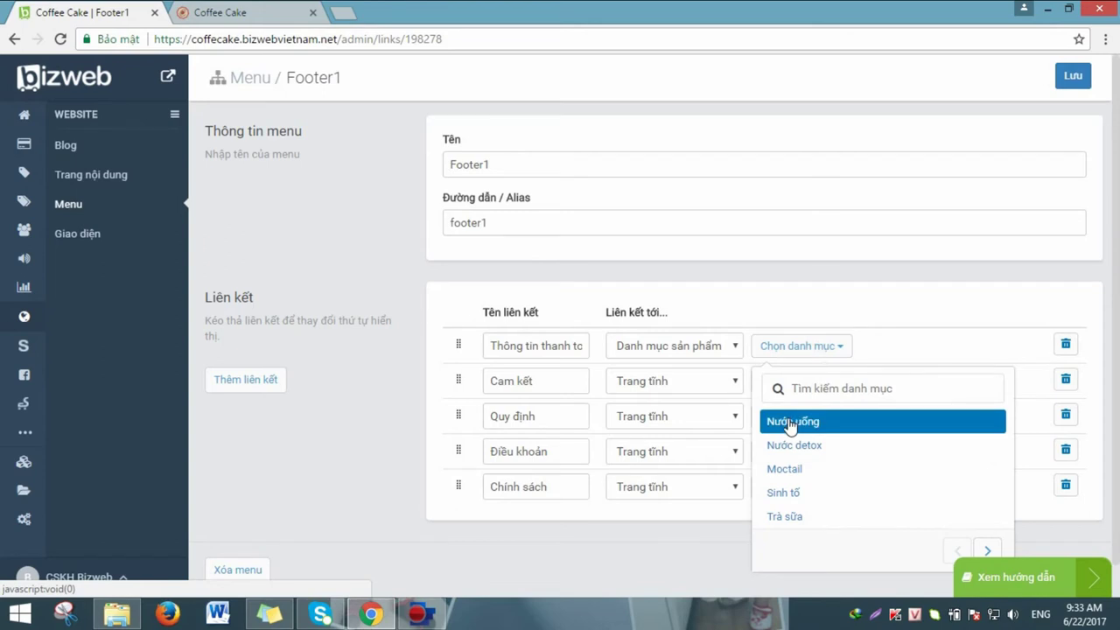
click(839, 348)
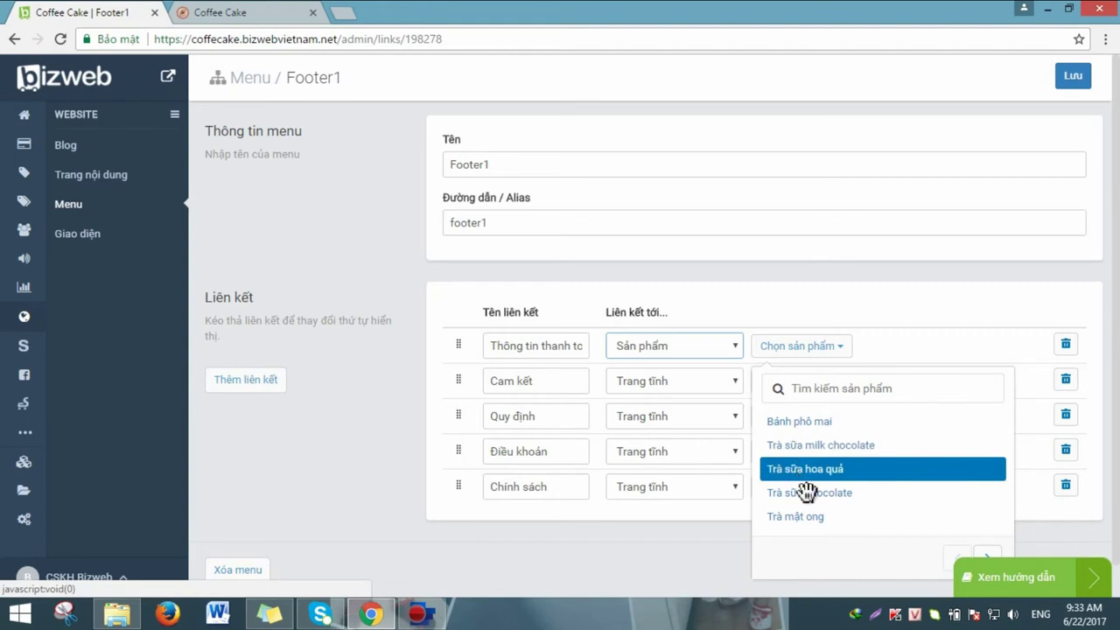
Step: Try Tất cả sản phẩm as the first link's target type and switch it back to Trang tĩnh
click(735, 346)
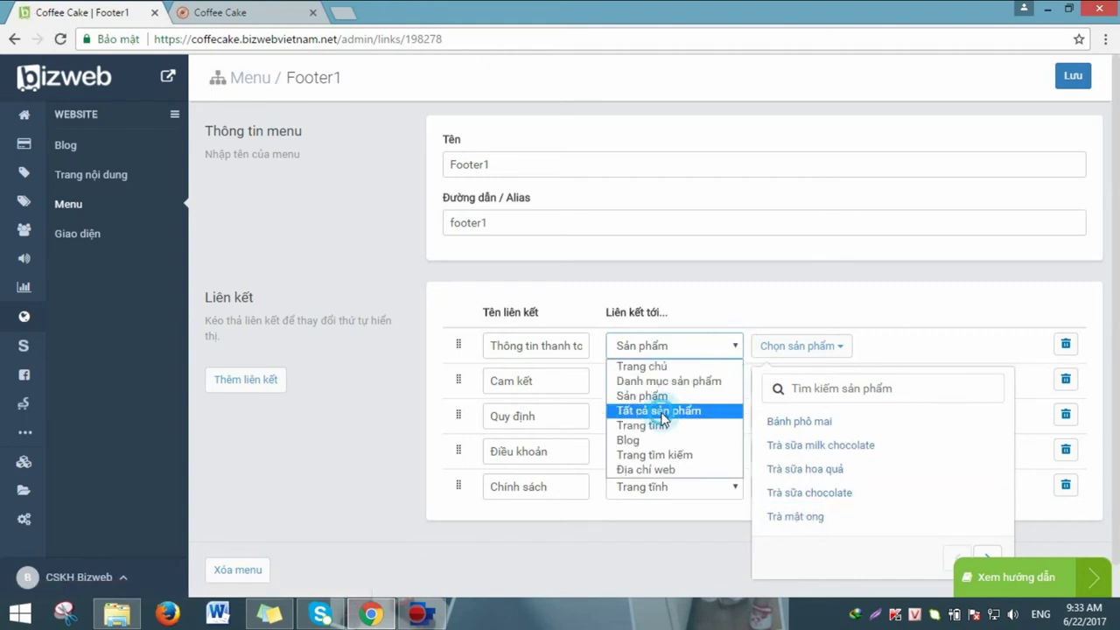
click(663, 413)
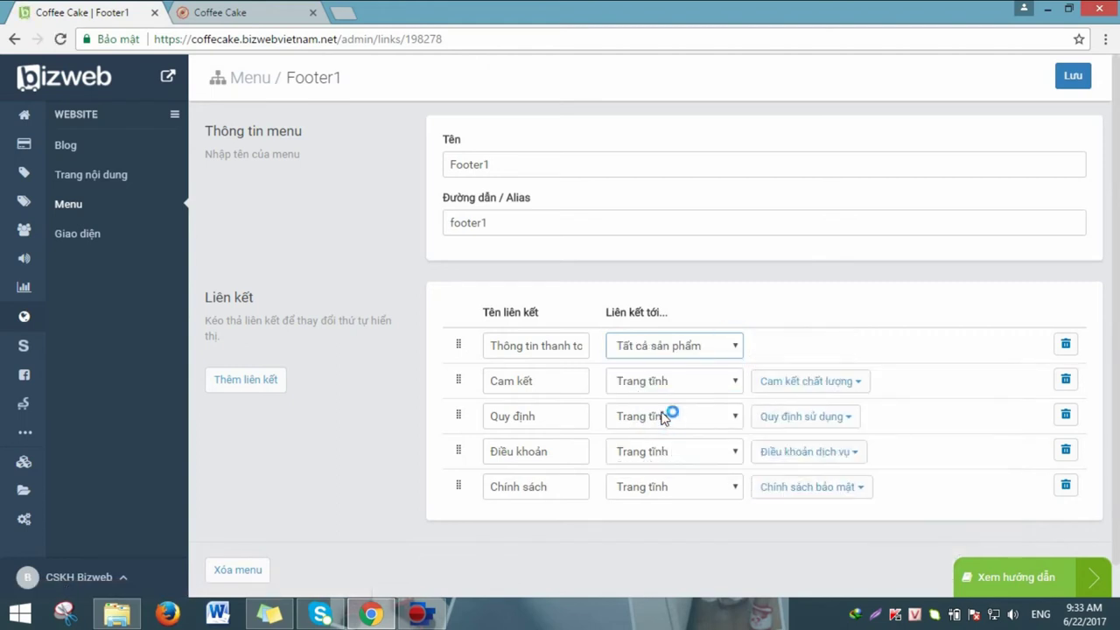
click(734, 346)
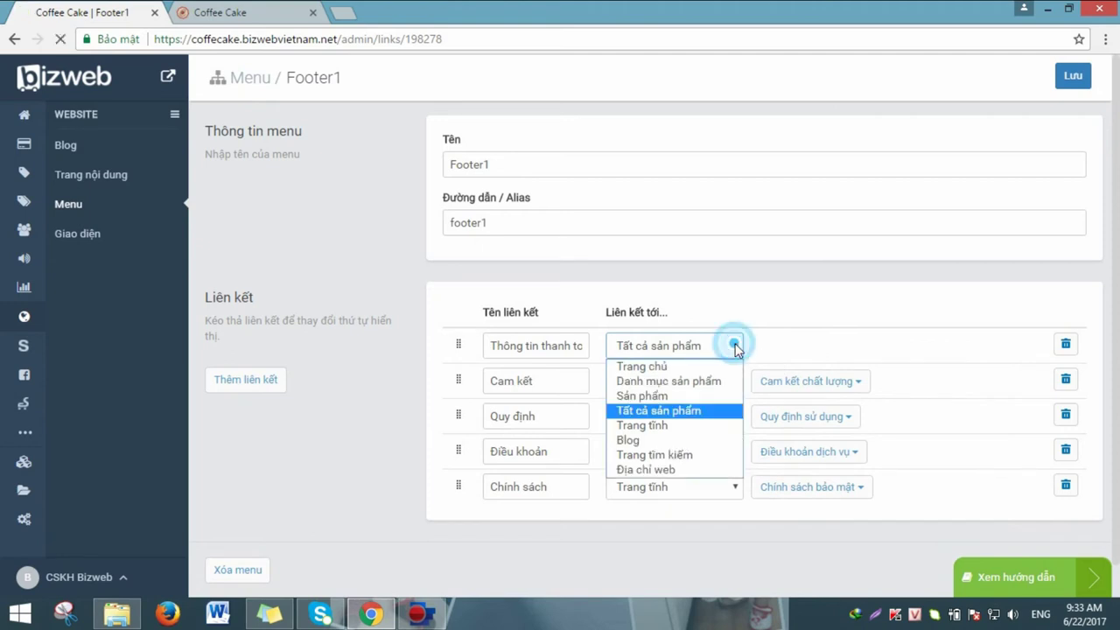
click(686, 426)
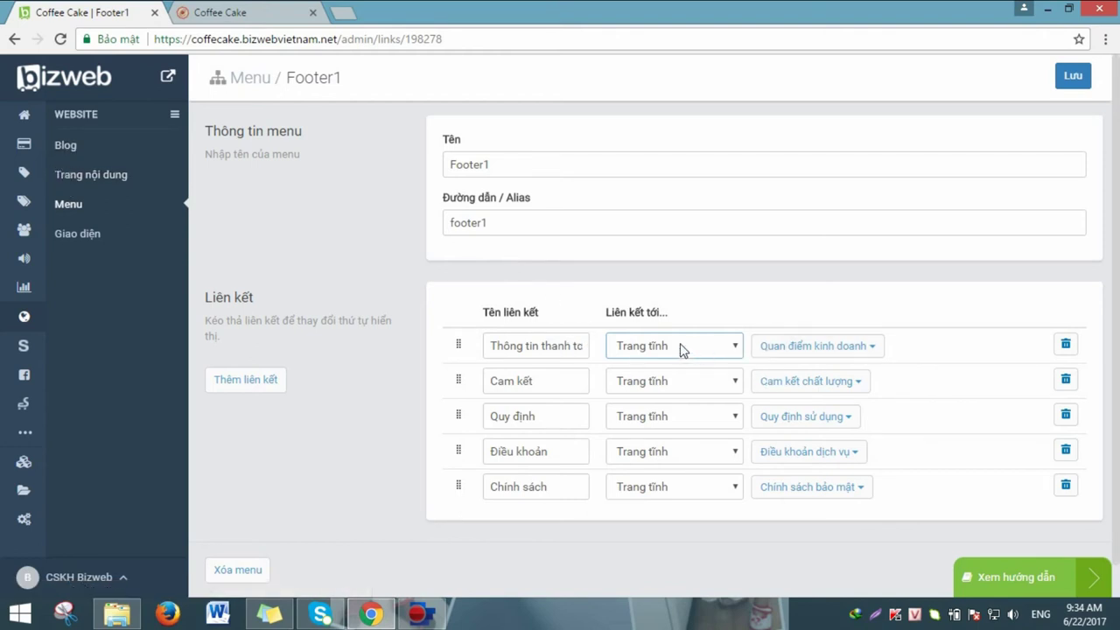
Step: Try Trang tìm kiếm and Địa chỉ web as the first link's target type, and select the text of its web address
click(733, 346)
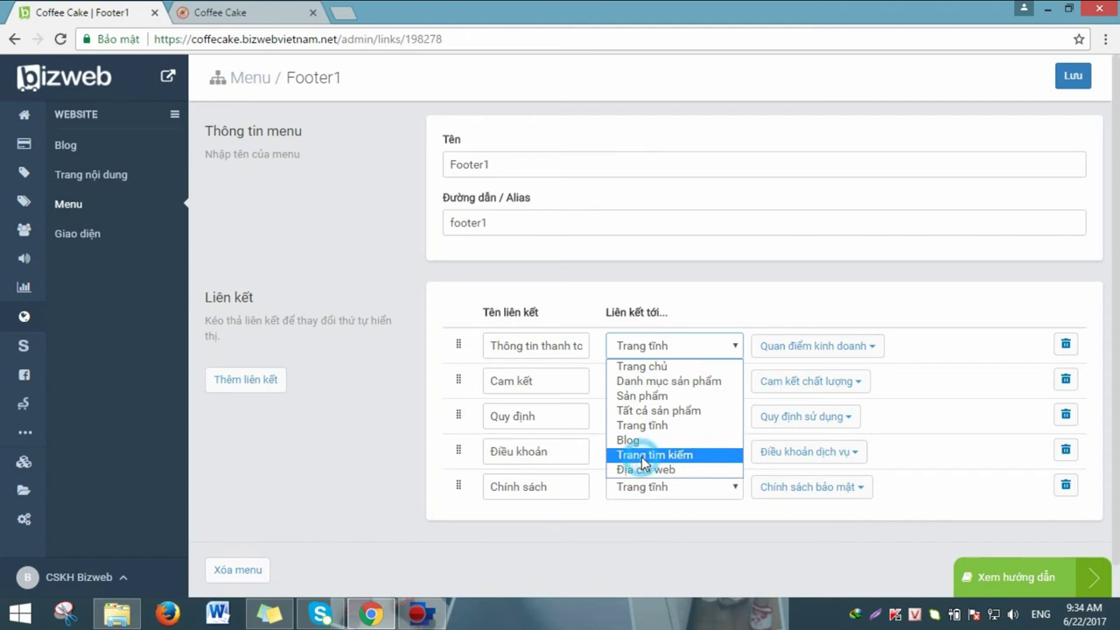
click(645, 457)
click(733, 345)
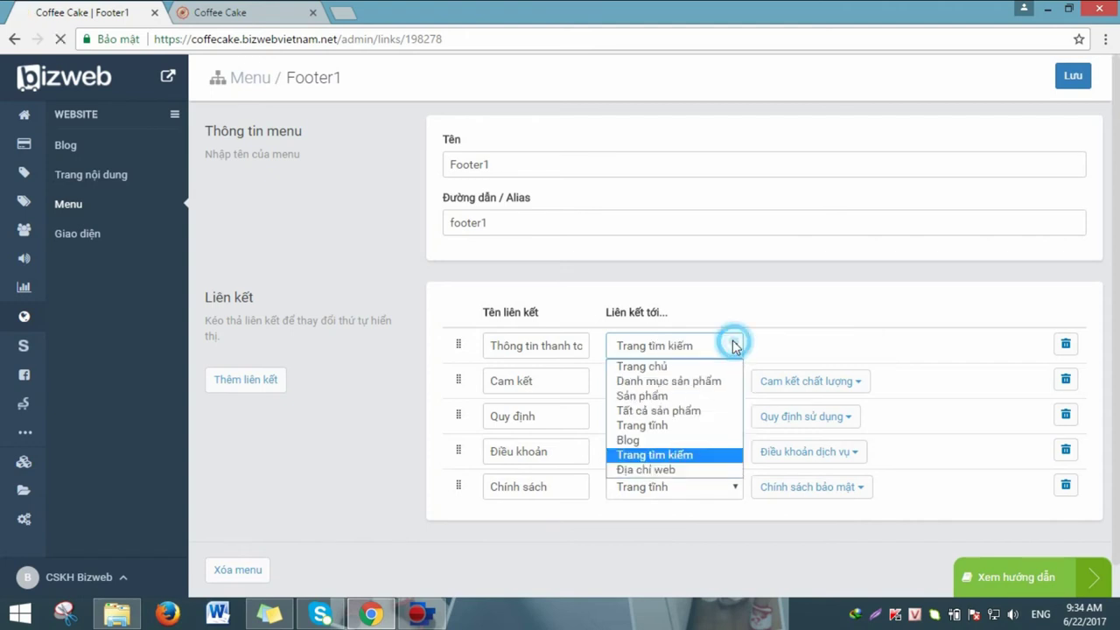
click(659, 473)
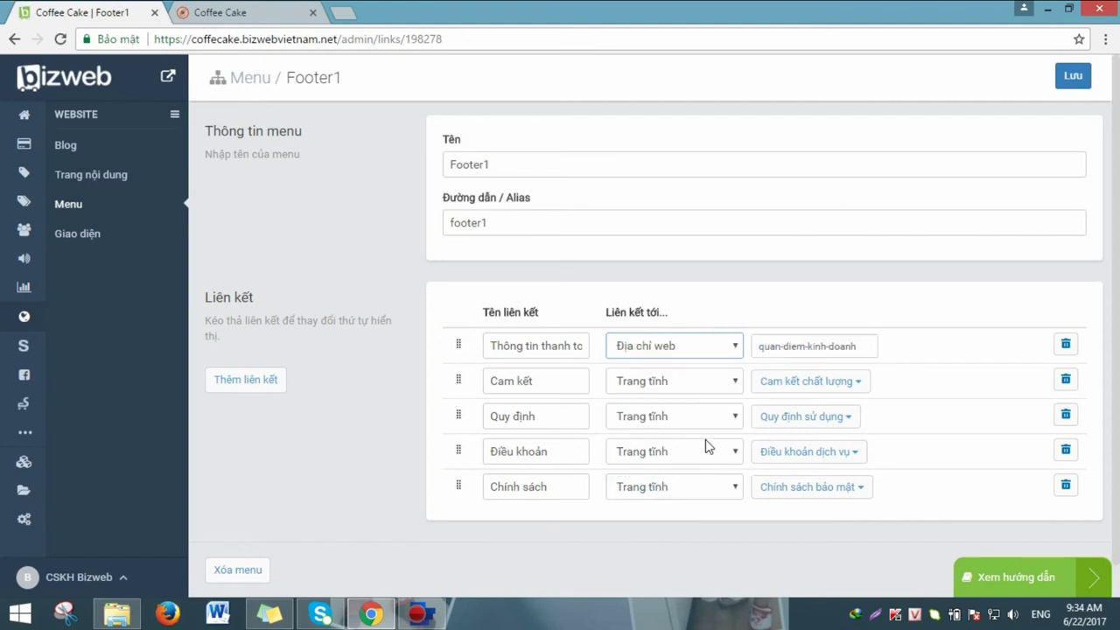
drag(754, 345, 867, 347)
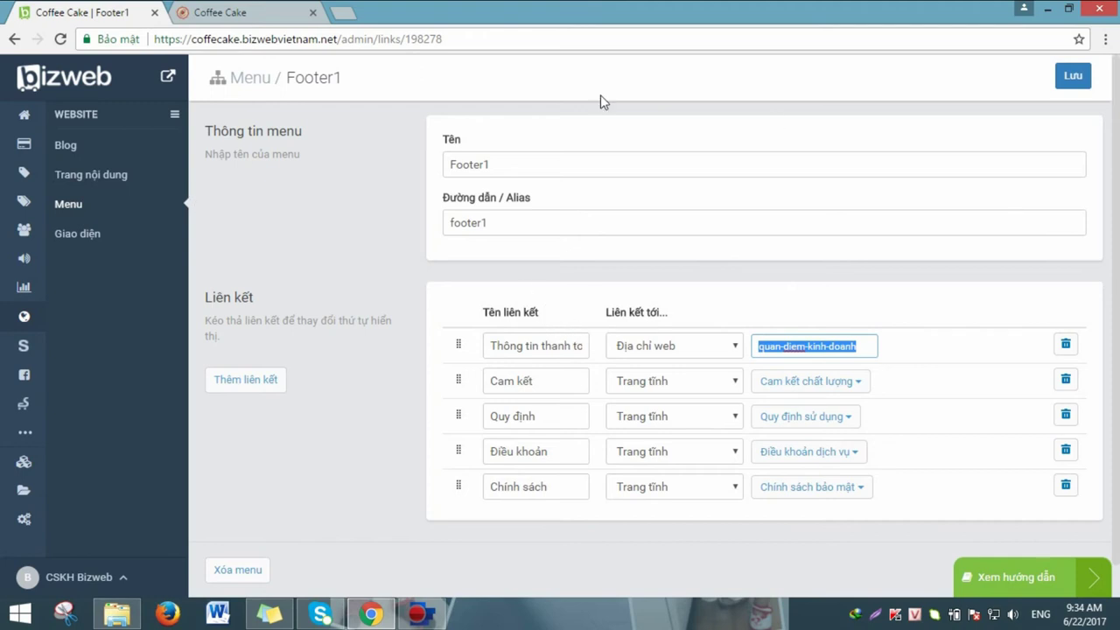
Step: Start a new content page on the website and title it "Thông tin thanh toán"
click(113, 174)
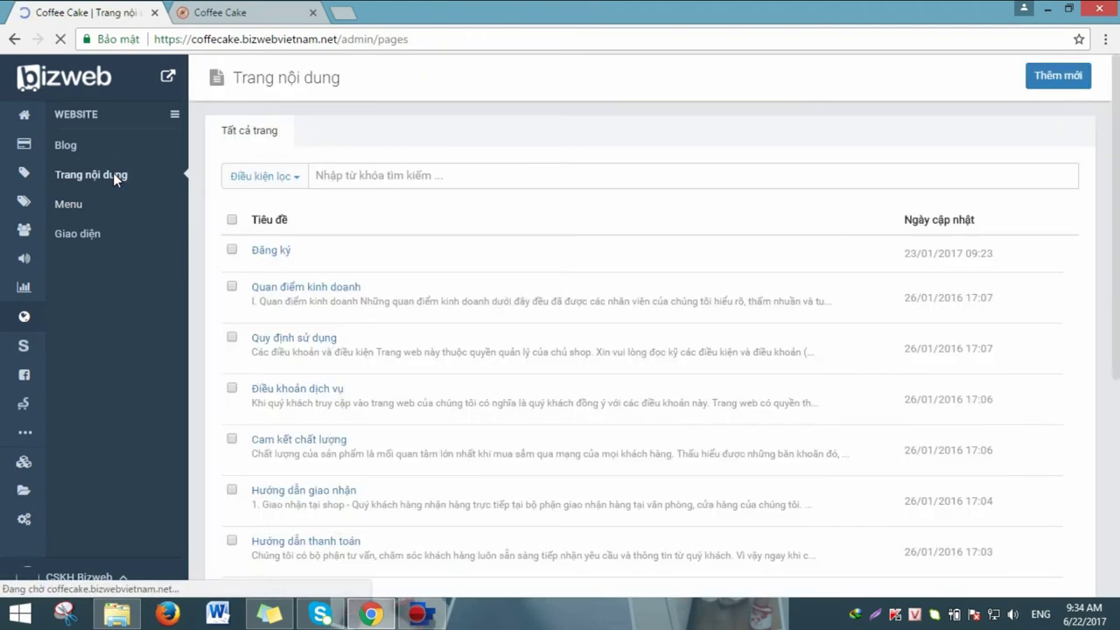
click(1059, 77)
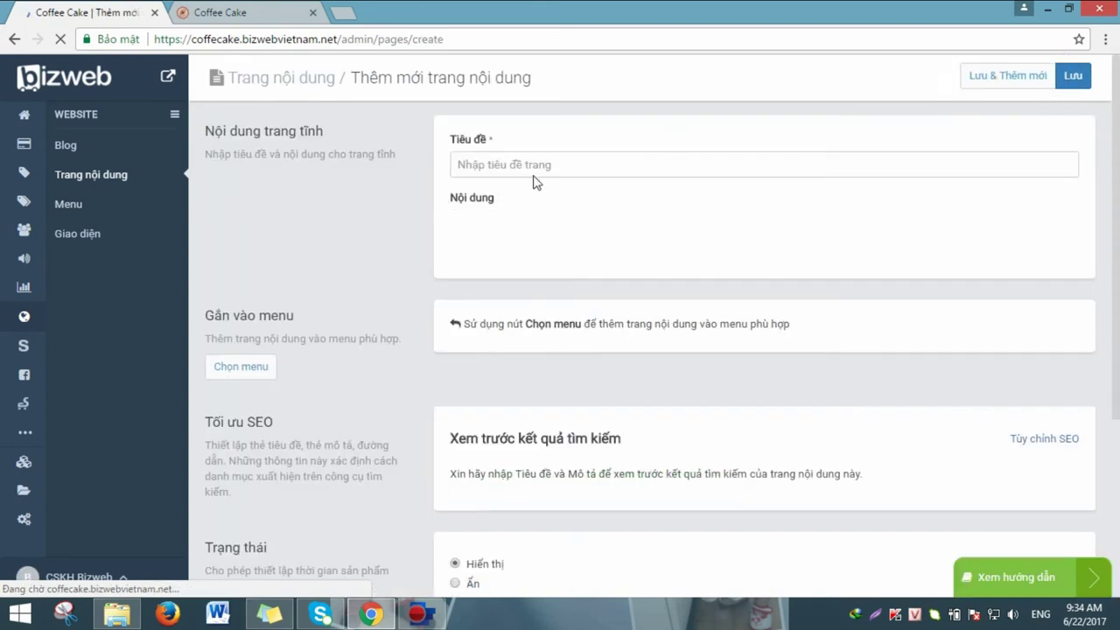
click(540, 166)
text(T)
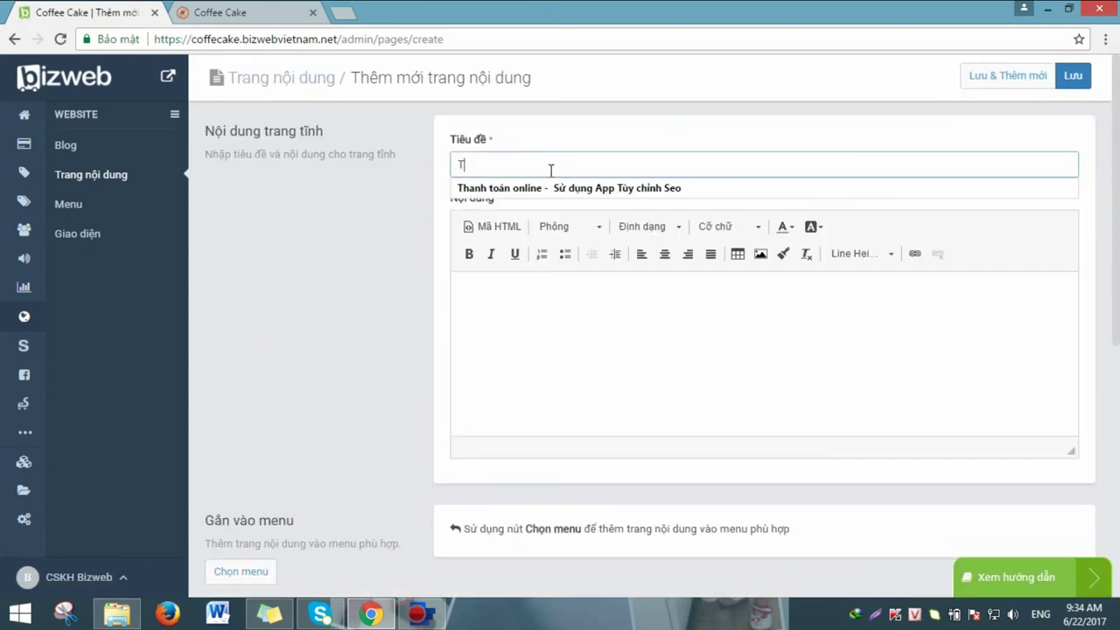
text(ho)
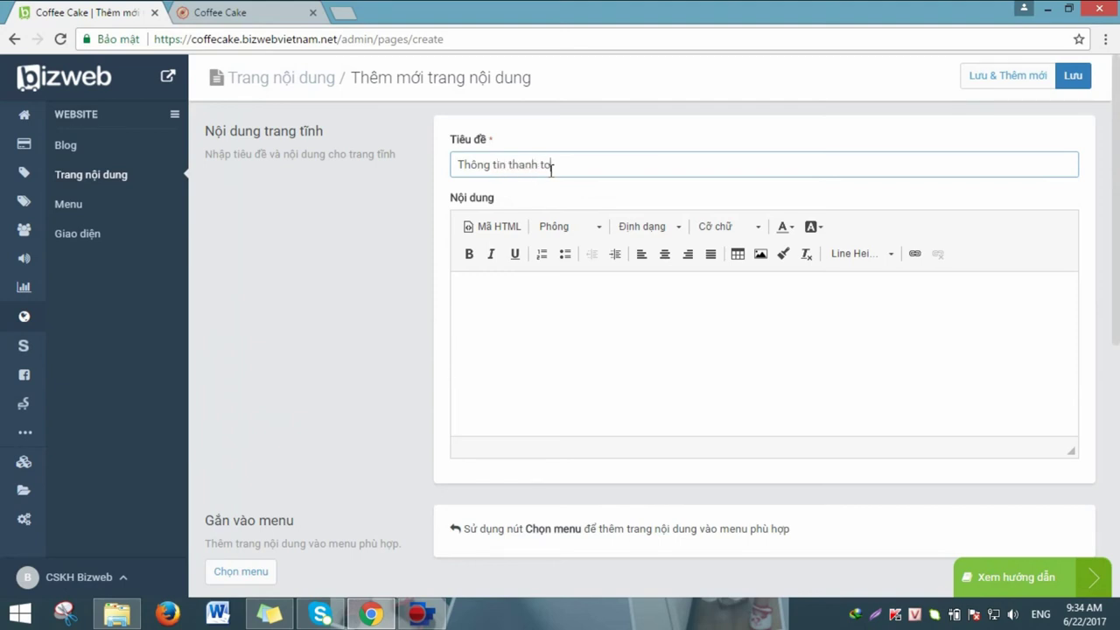
Step: Paste the Vietcombank account details, including account number, holder and branch, as the page's content and save the page
click(515, 285)
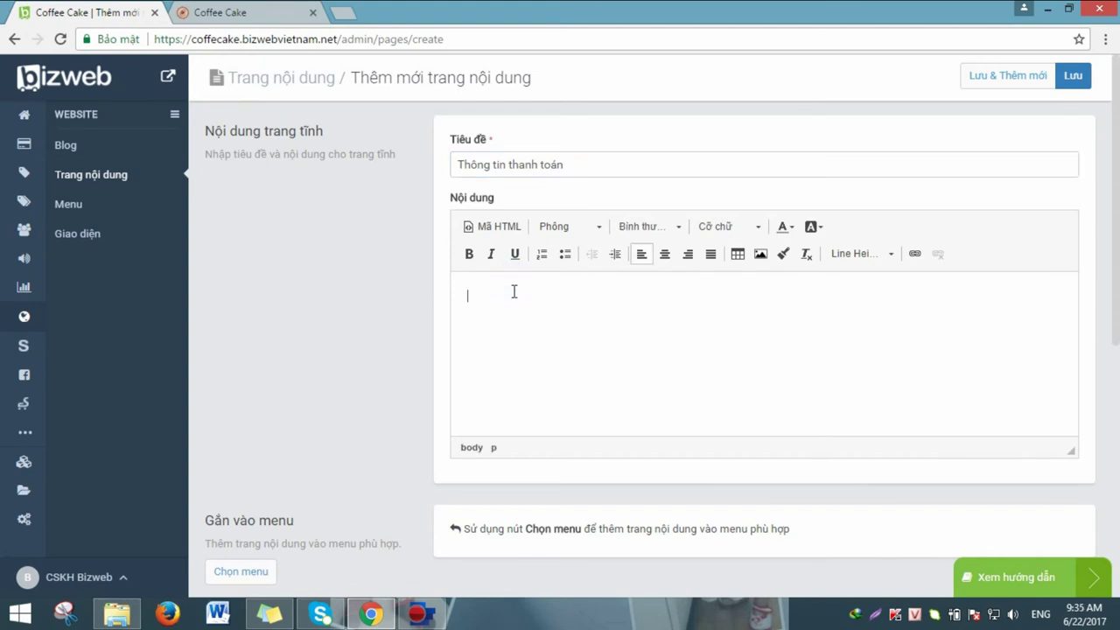
key(ctrl+v)
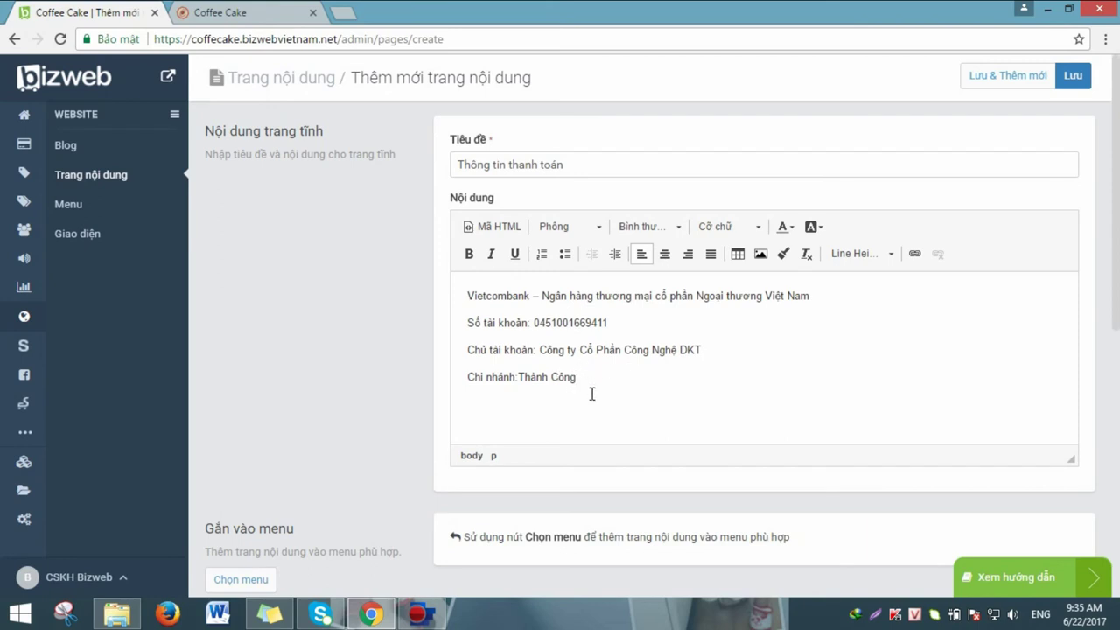
click(1073, 80)
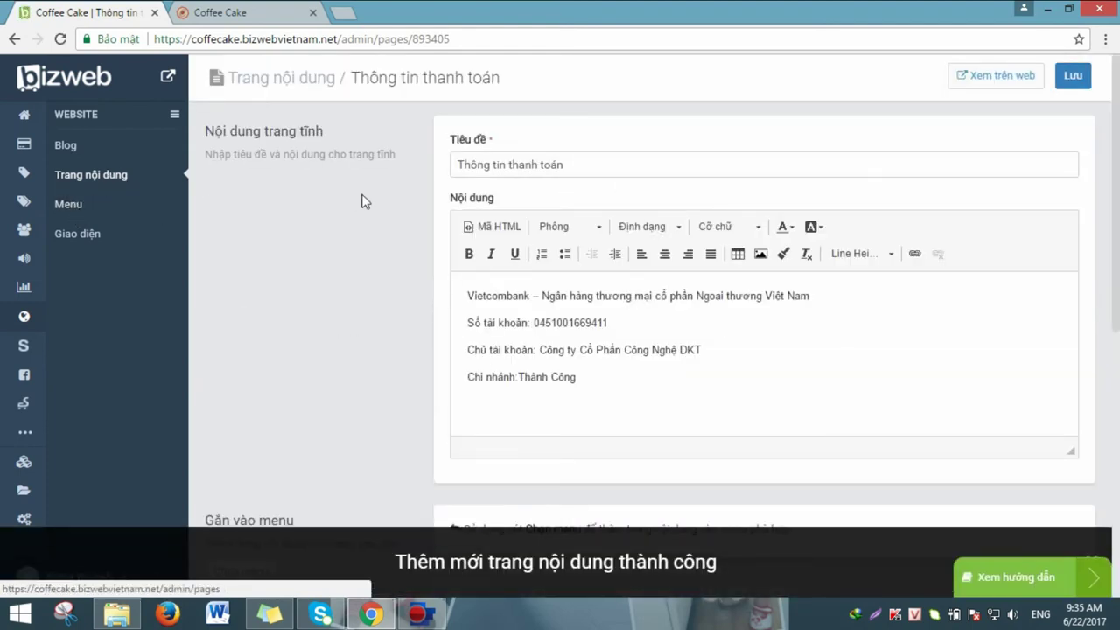
scroll(586, 280, down, 2)
scroll(592, 287, up, 2)
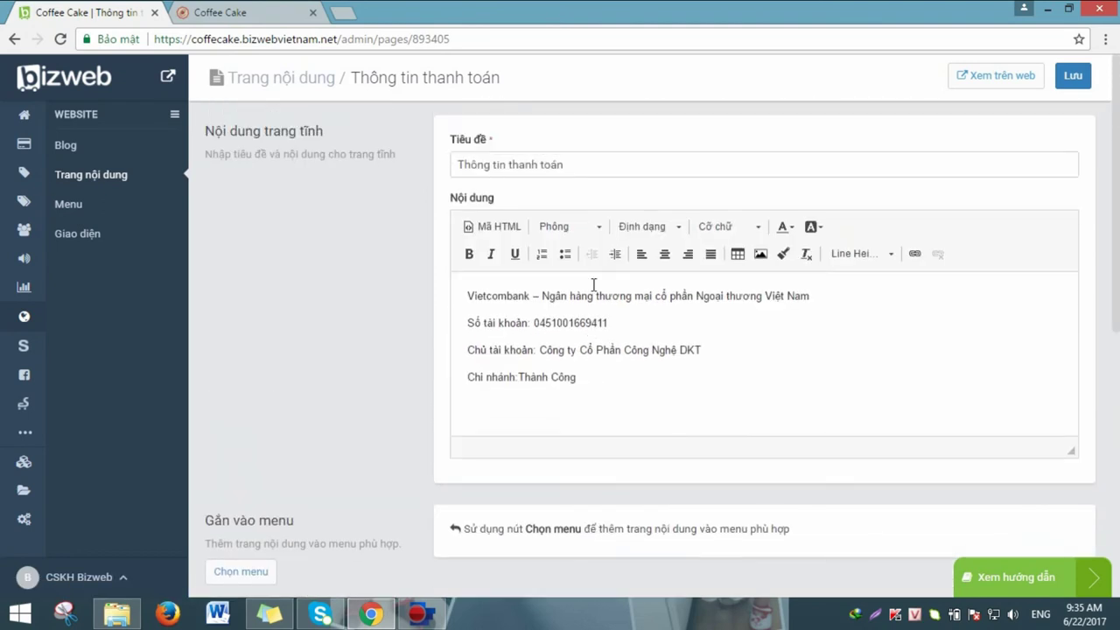
Step: Return to the website's menu list and open the Footer1 menu for editing
click(80, 208)
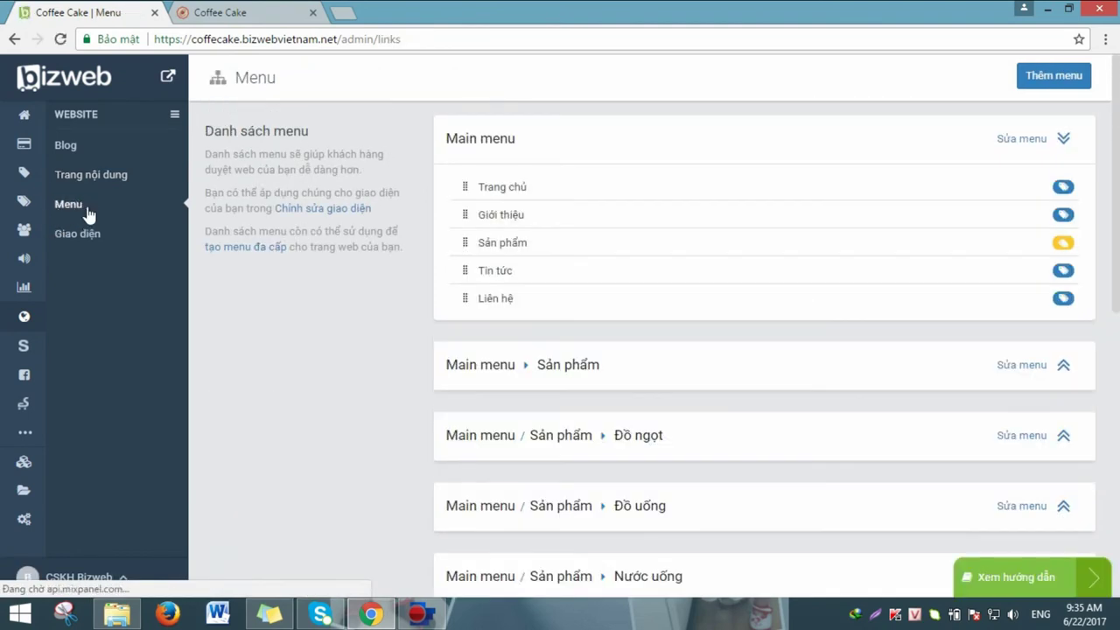
scroll(752, 348, down, 7)
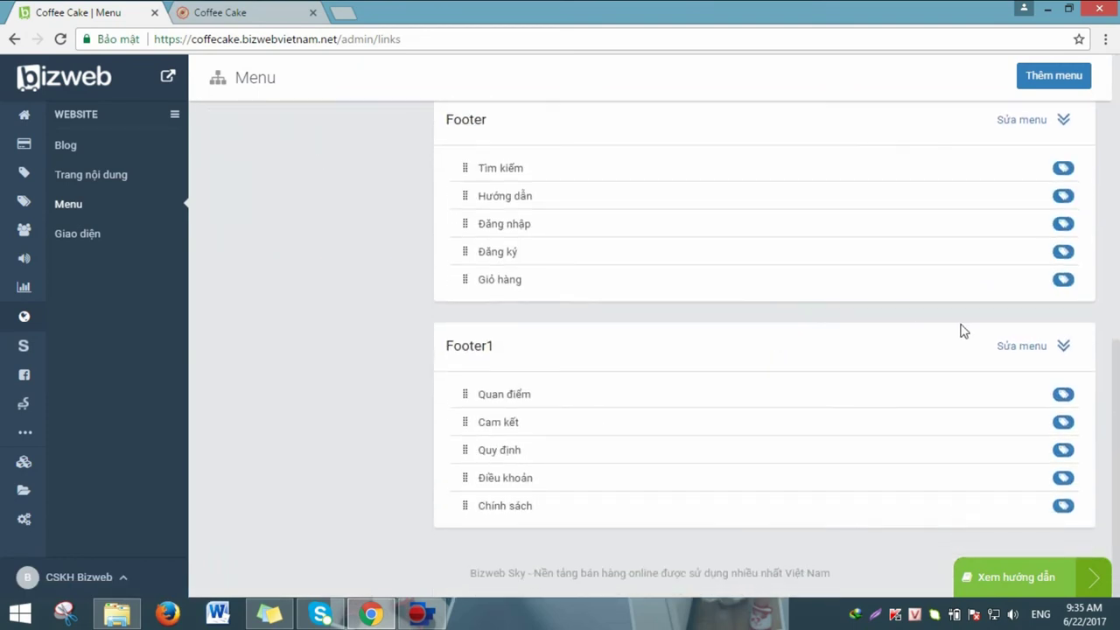
click(1030, 350)
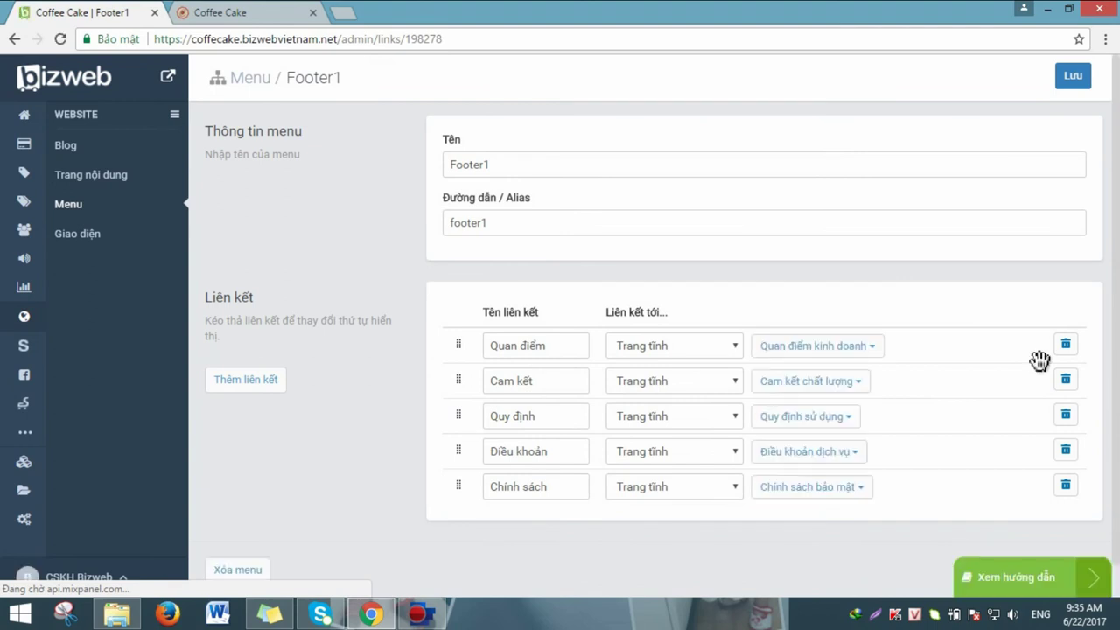
Step: Rename the Quan điểm link of the Footer1 menu as "Thông tin thanh toán"
click(557, 348)
drag(525, 352, 423, 359)
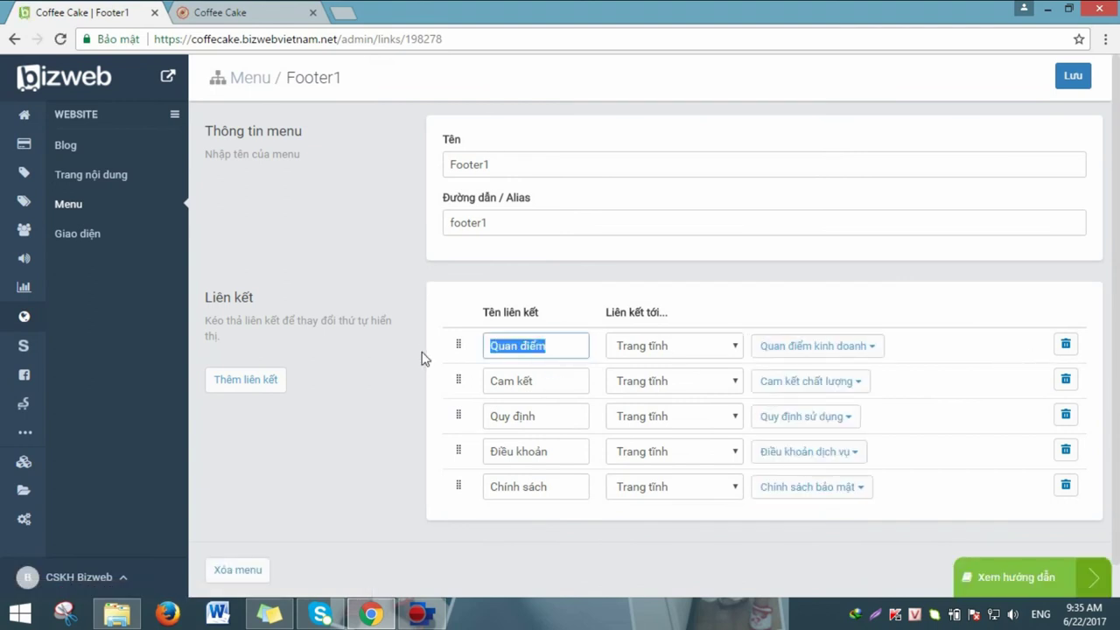
text(Thôn)
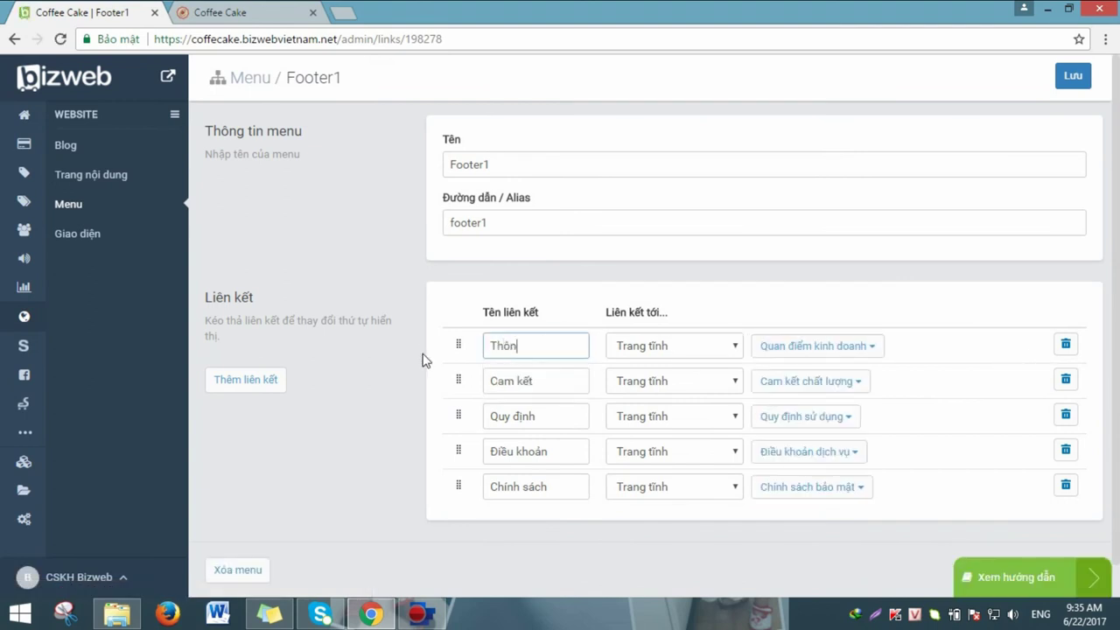
text(g tin thanh toánans)
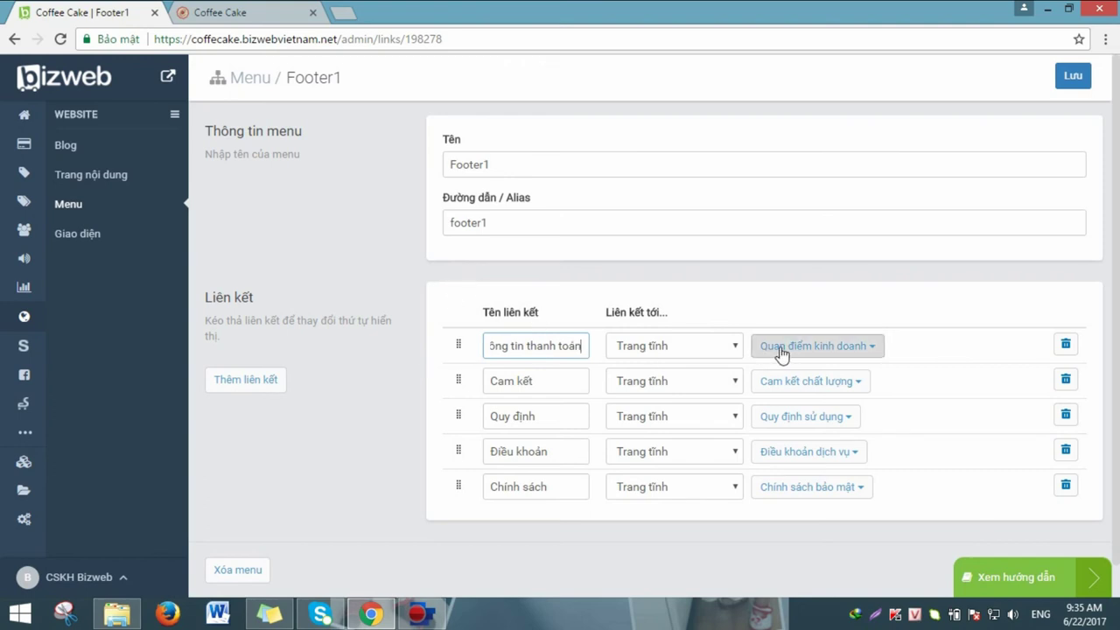
Step: Point the first link to the static page (Trang tĩnh) Thông tin thanh toán
click(733, 350)
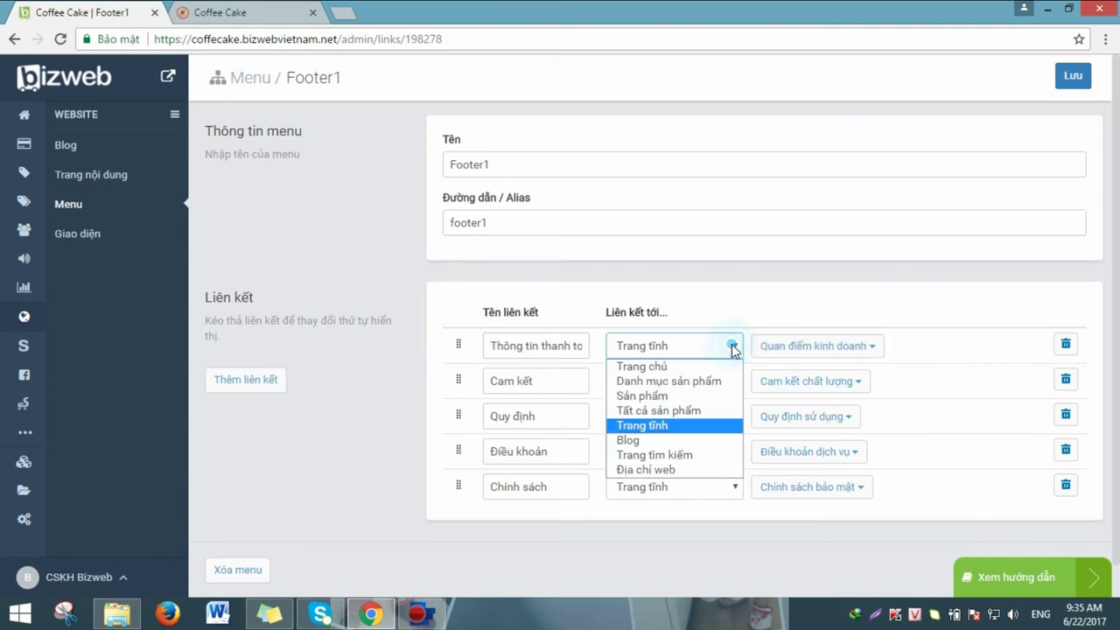
click(642, 427)
click(875, 347)
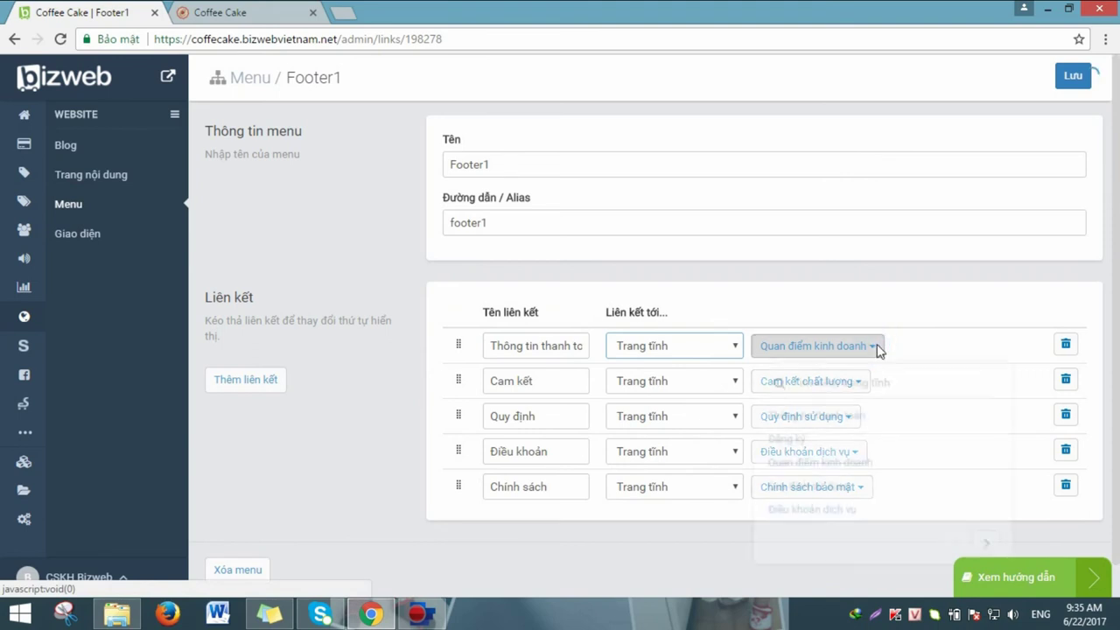
click(805, 427)
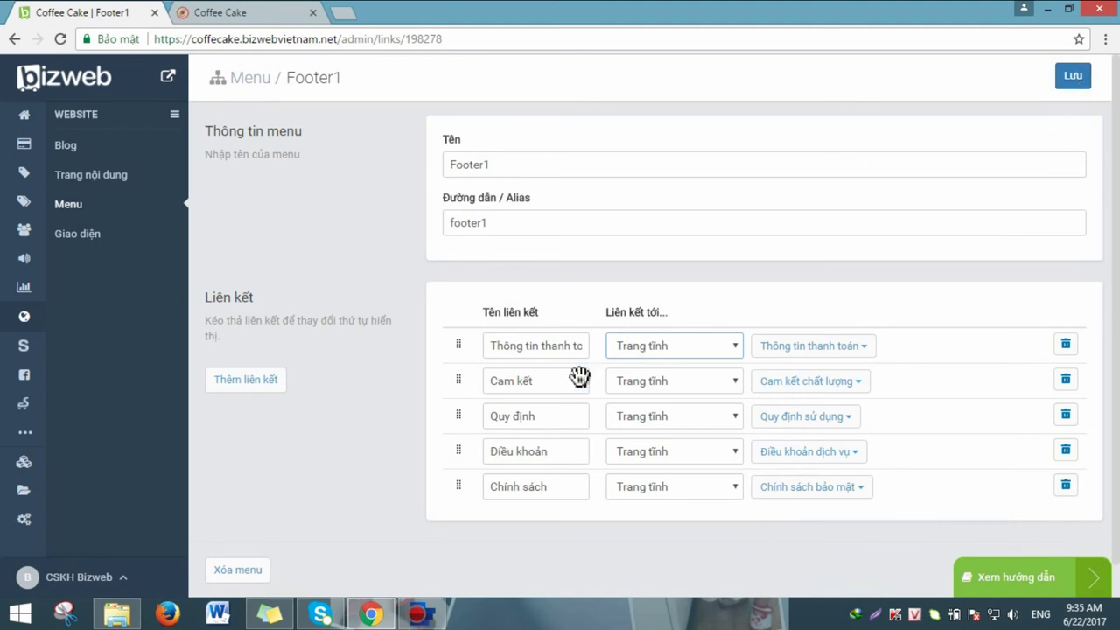
Step: Rename the Cam kết link as "sản phẩm hot" and point it to the product category (Danh mục sản phẩm) Trà sữa
triple_click(542, 378)
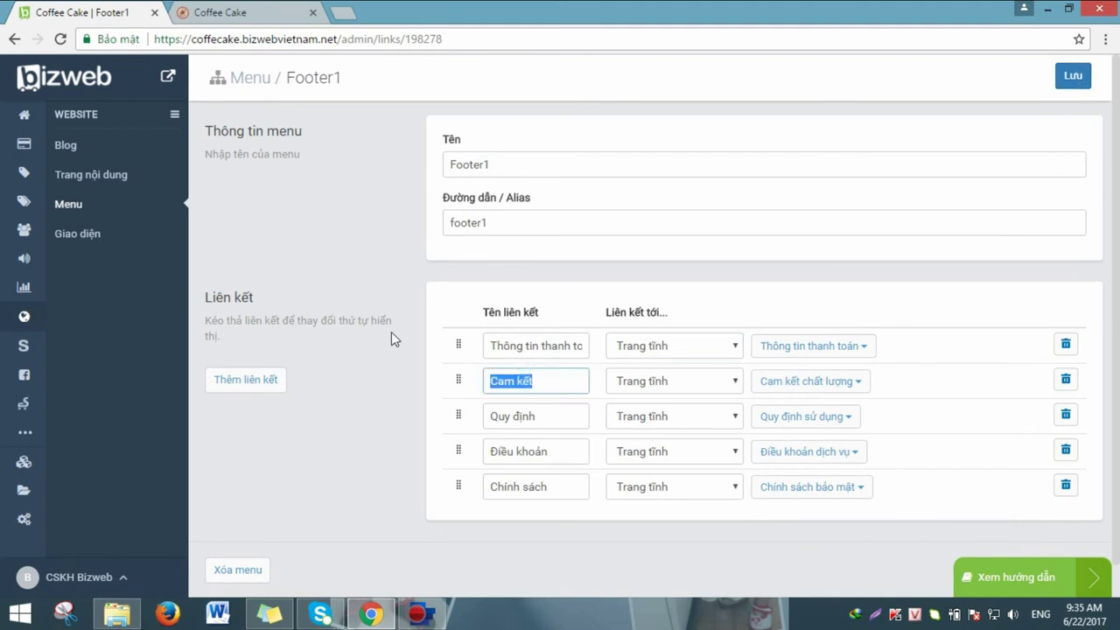
text(sanr phaamr hot)
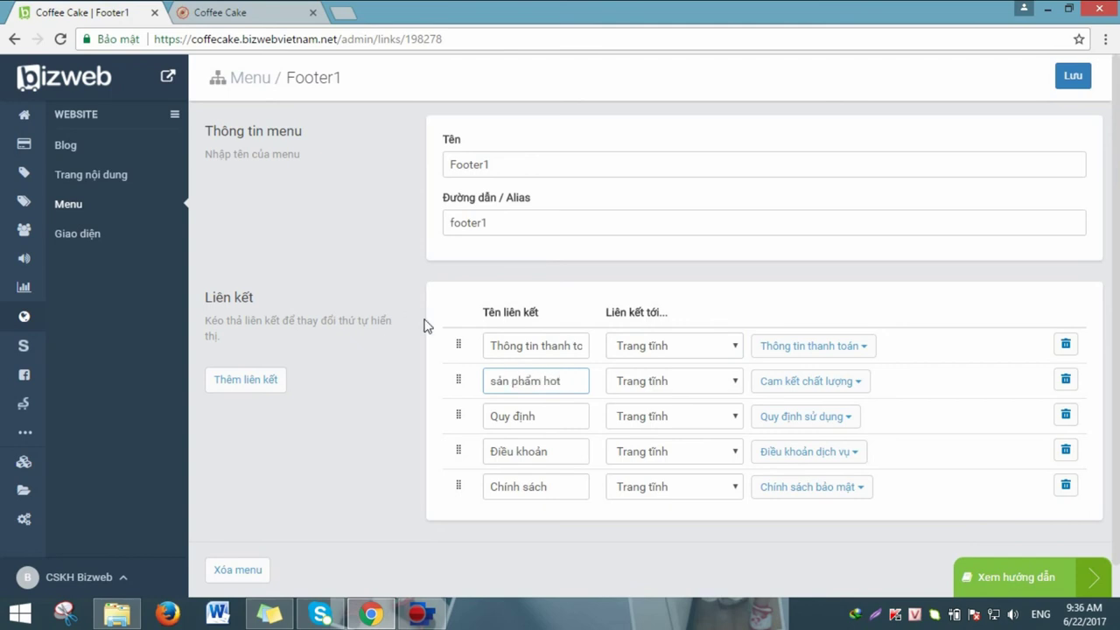
click(736, 384)
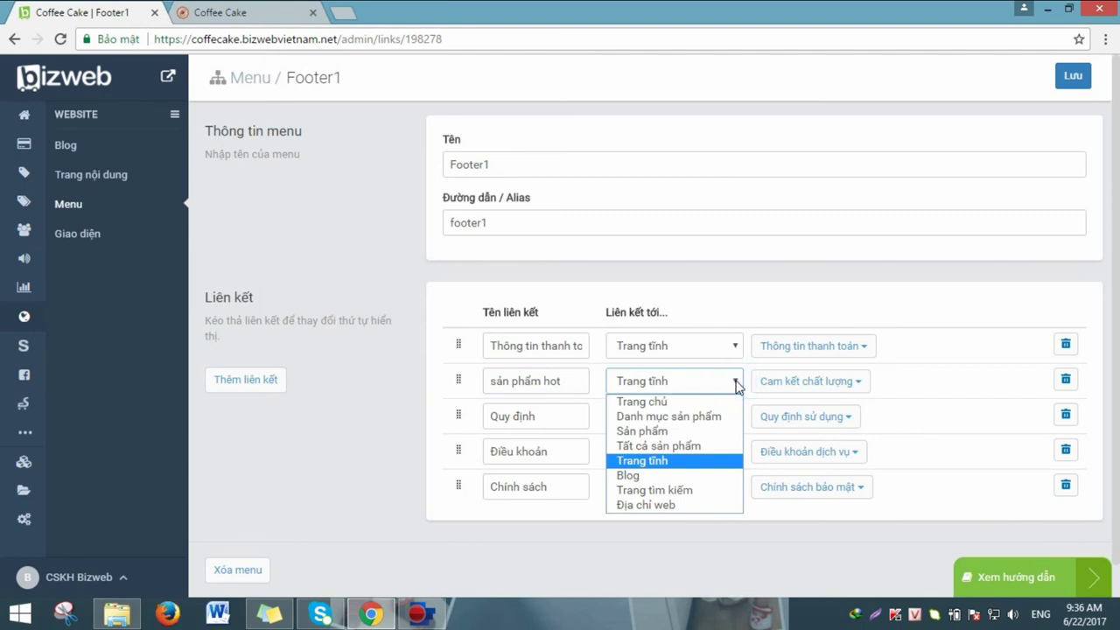
click(681, 417)
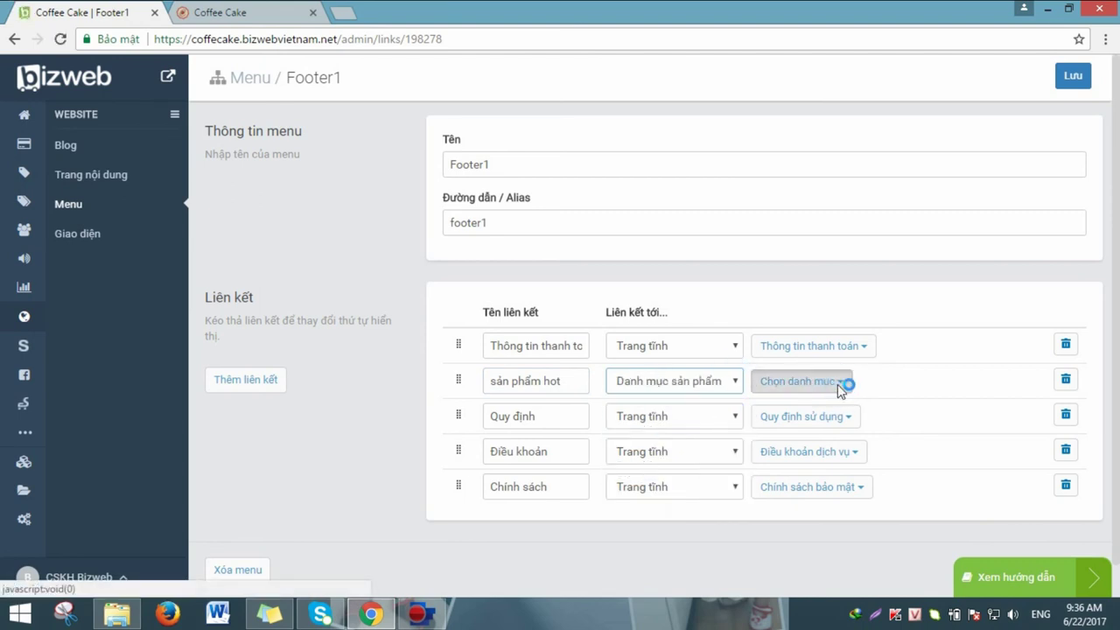
click(840, 381)
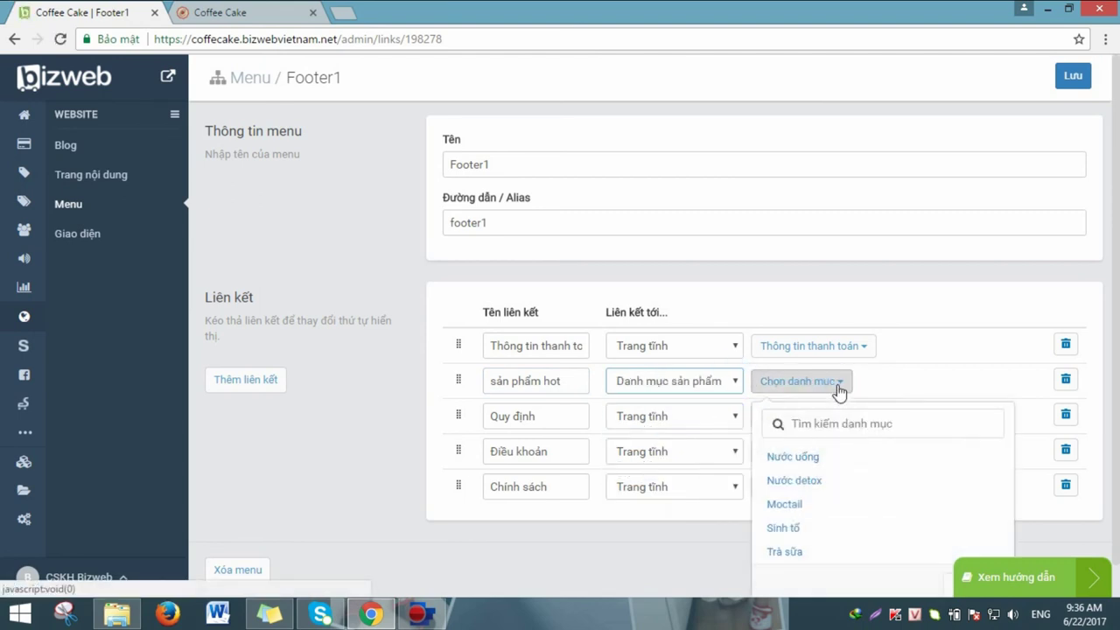
click(783, 550)
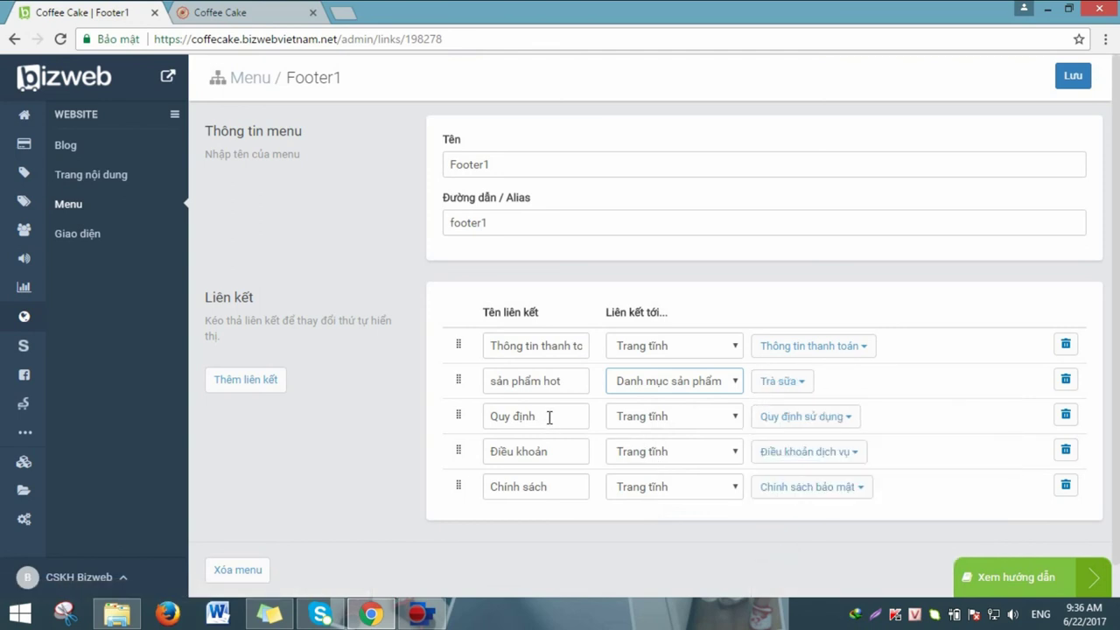
Step: Rename the Quy định link as "Tin tức" and point it to the blog Hướng dẫn làm bánh
drag(550, 417, 380, 407)
text(Tin tức)
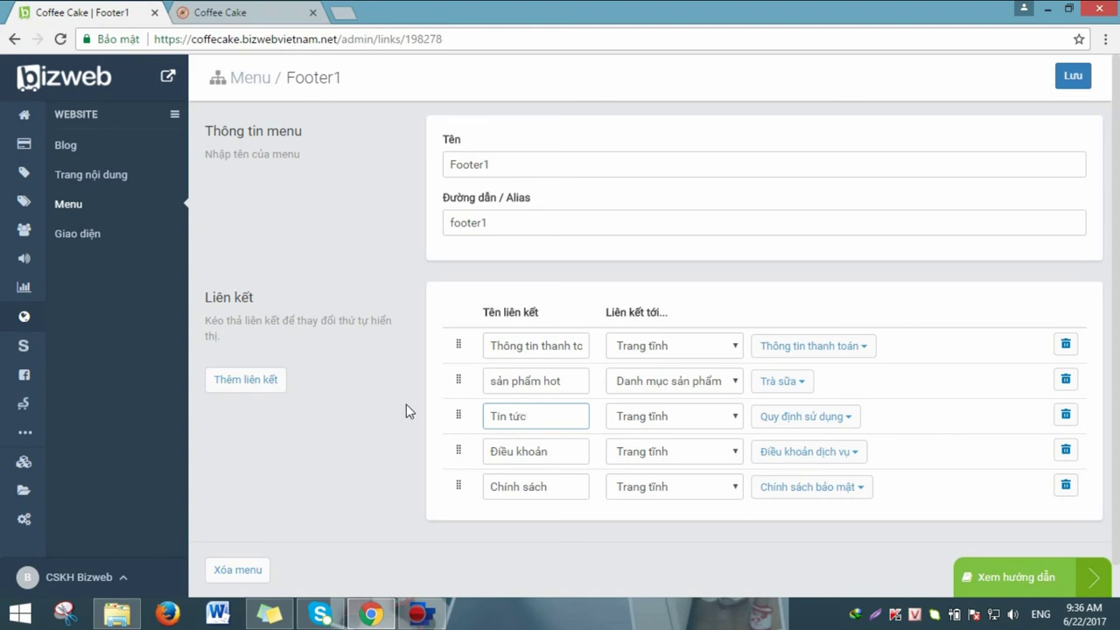
click(735, 418)
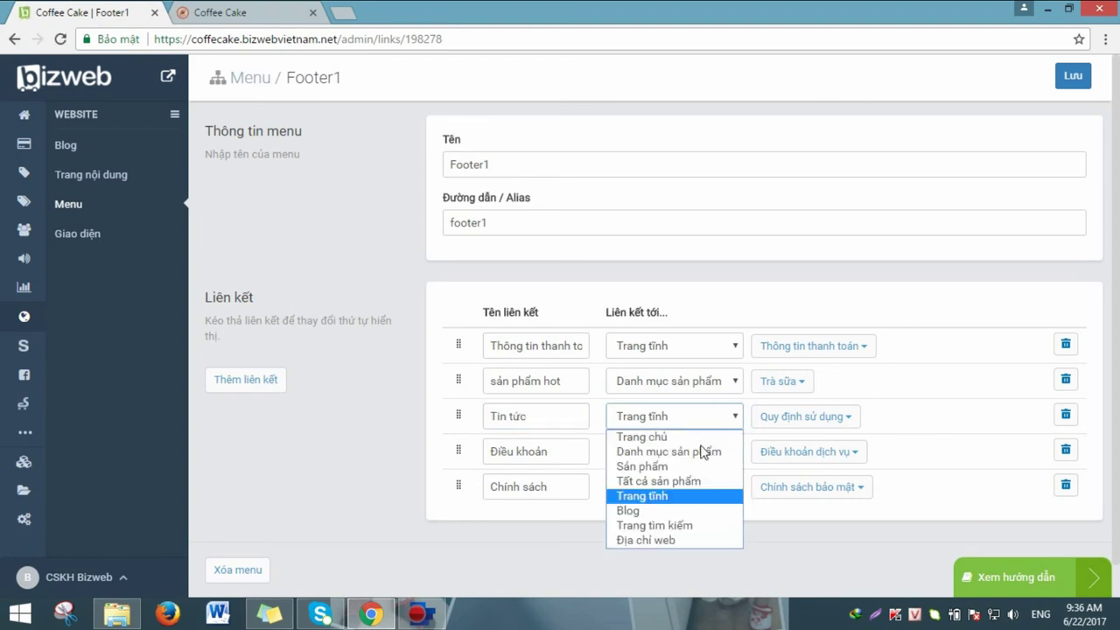
click(639, 514)
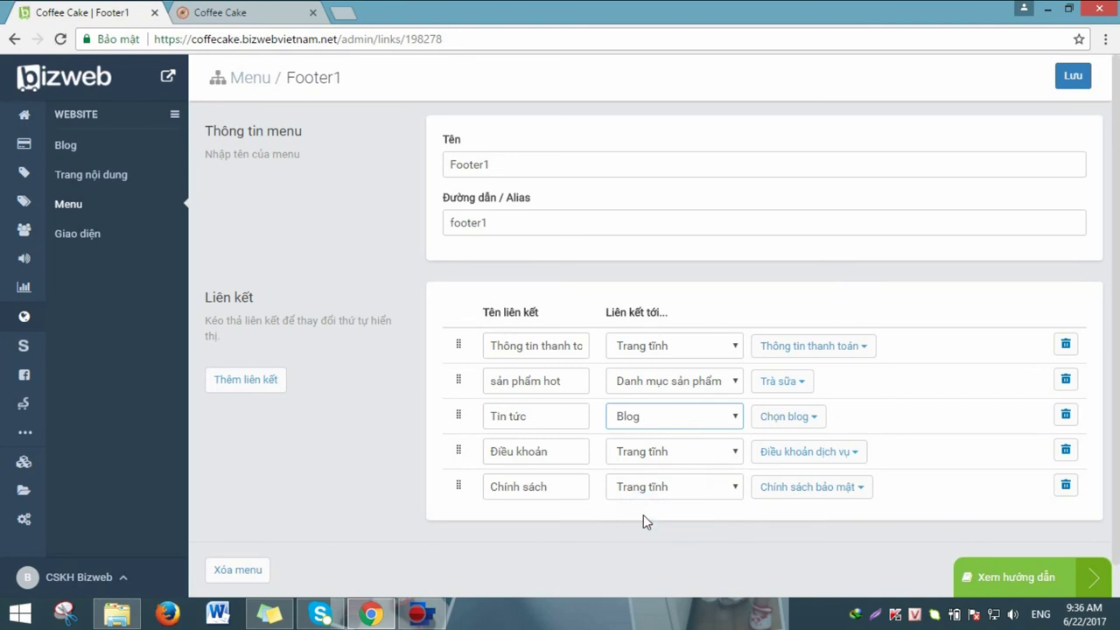
click(819, 418)
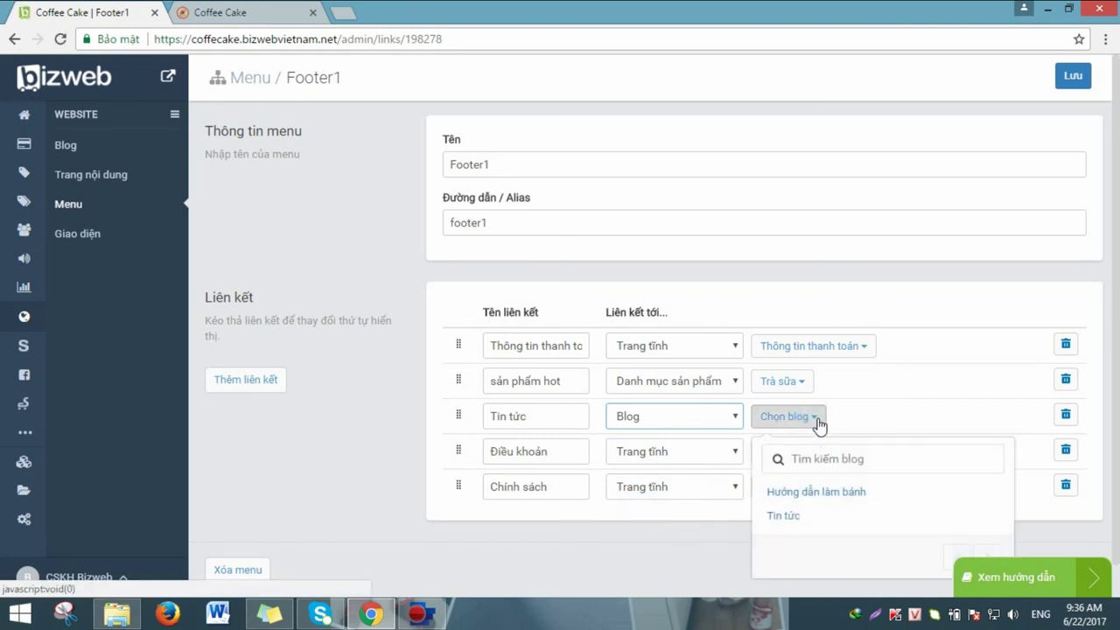
click(819, 497)
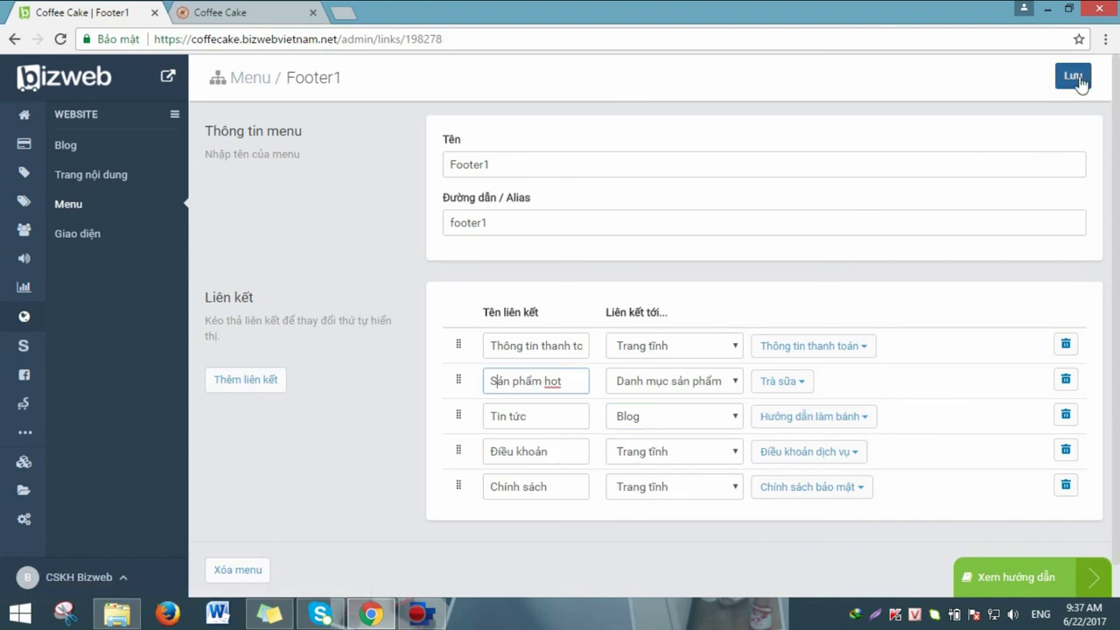
Step: Save the Footer1 menu and open the storefront to check the Thông tin links in its footer
click(1082, 79)
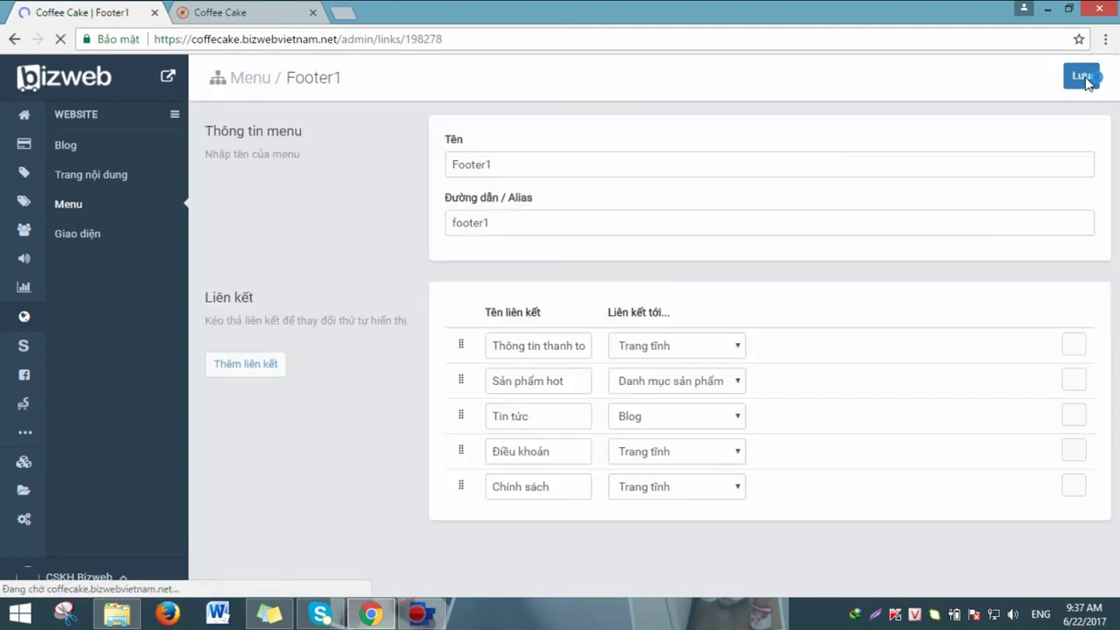
click(168, 80)
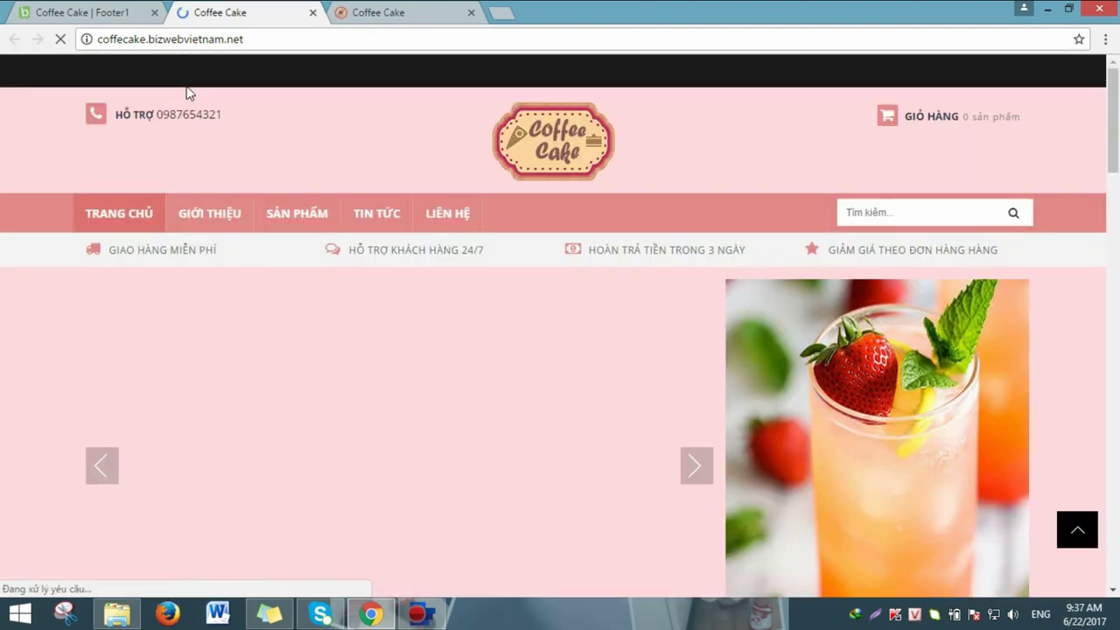
scroll(332, 293, down, 2)
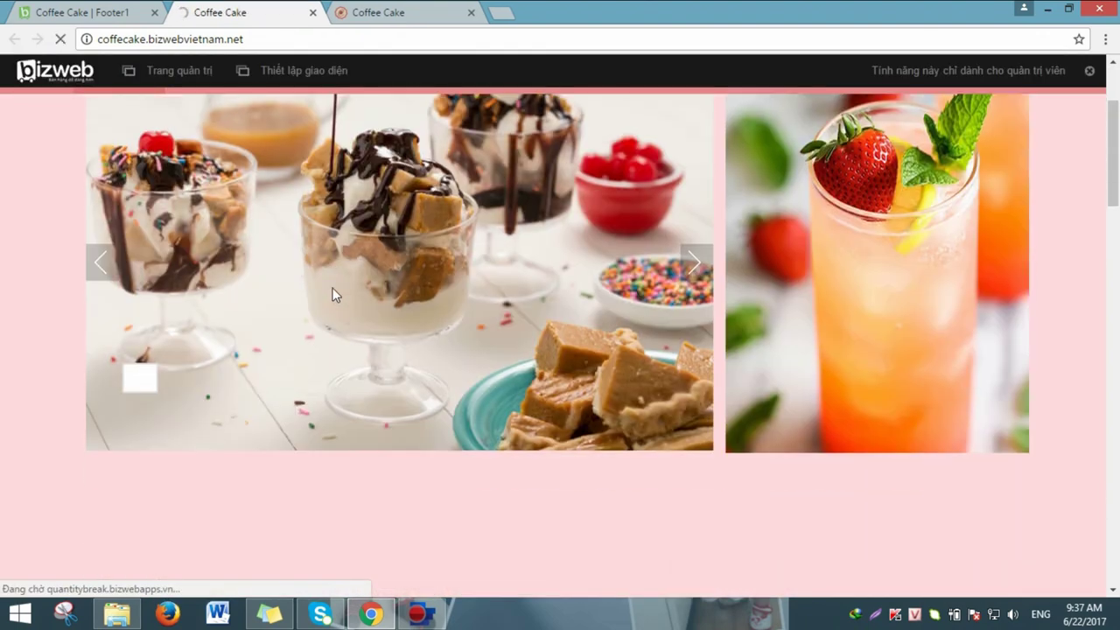
scroll(333, 296, down, 5)
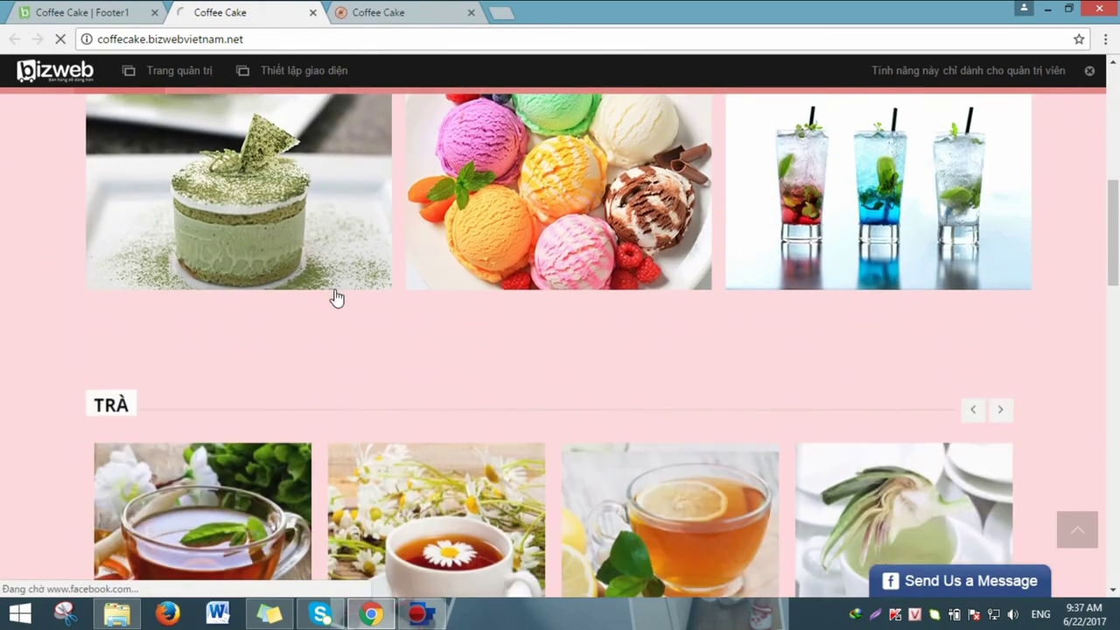
scroll(337, 299, down, 12)
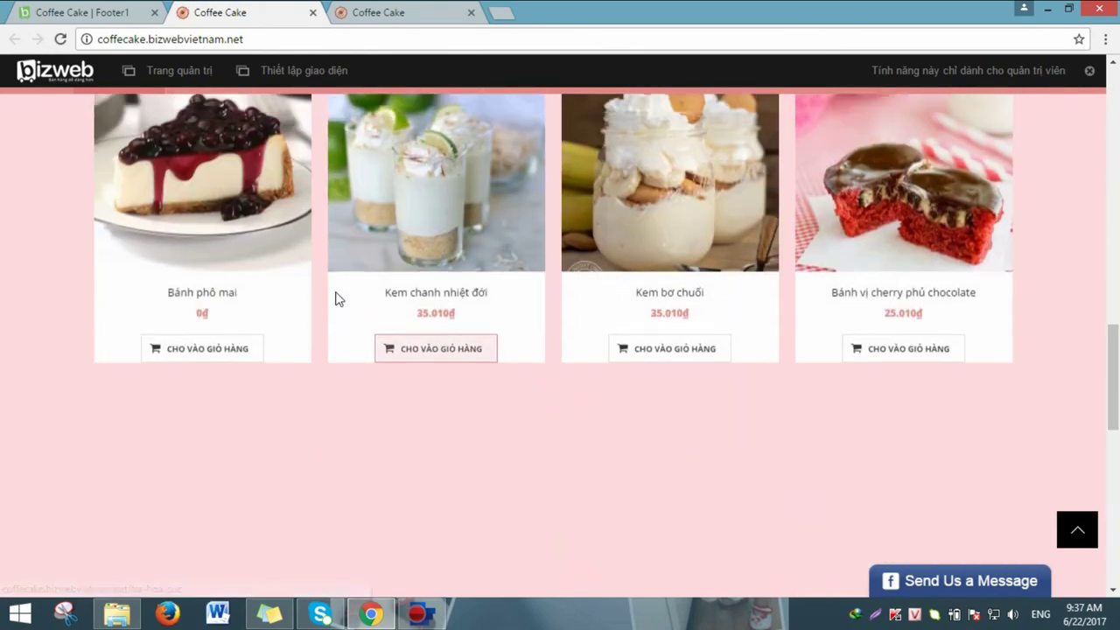
scroll(335, 299, down, 6)
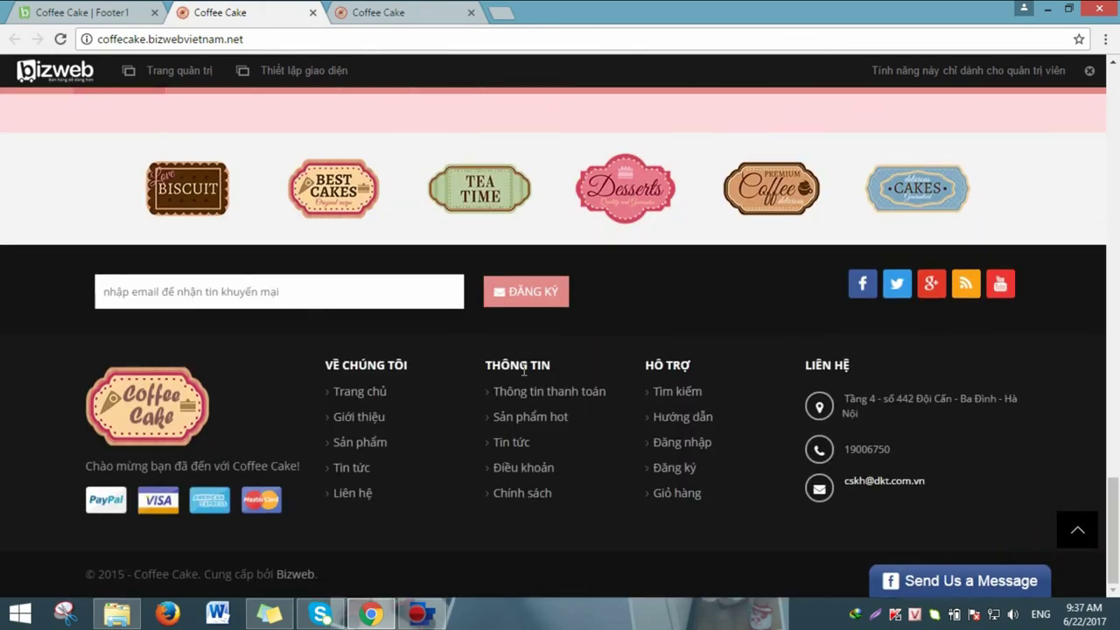
key(Print)
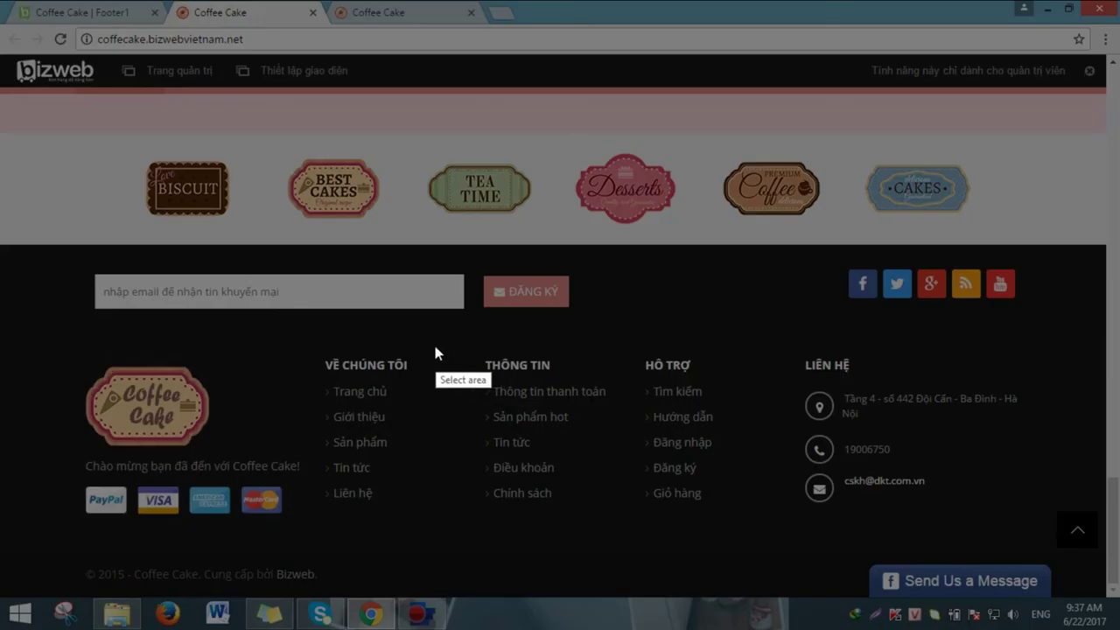
drag(321, 338, 737, 528)
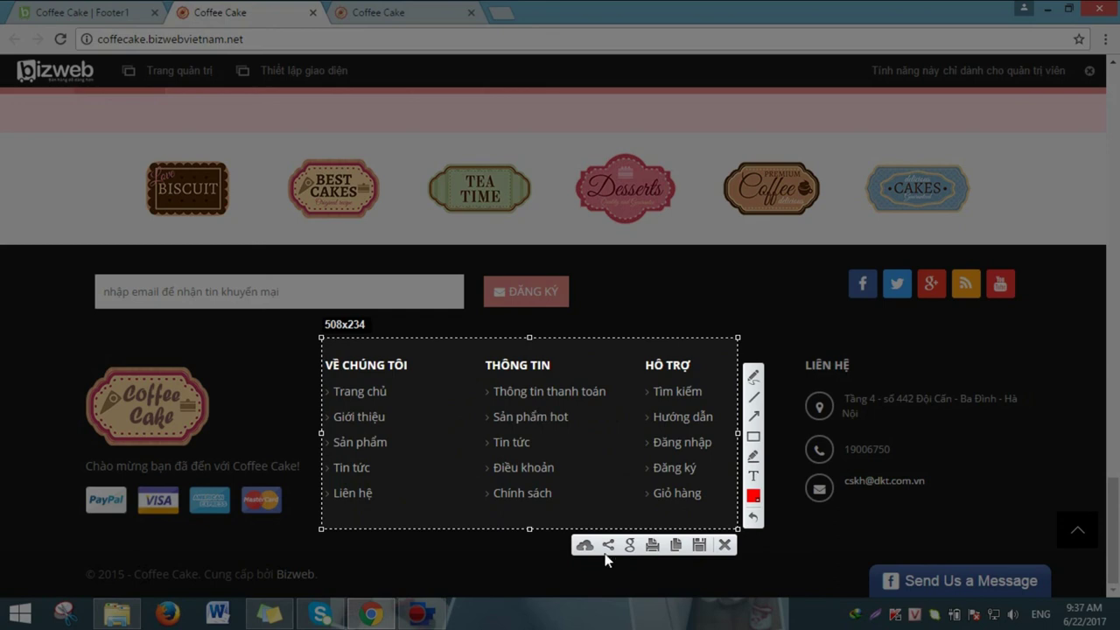
click(724, 546)
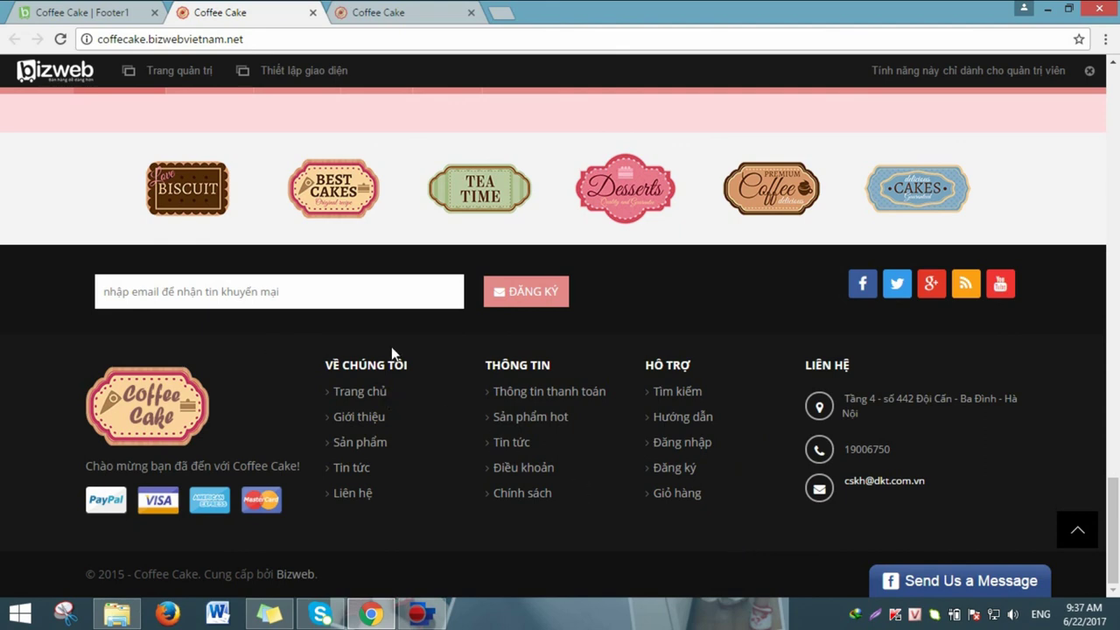
drag(622, 362, 707, 375)
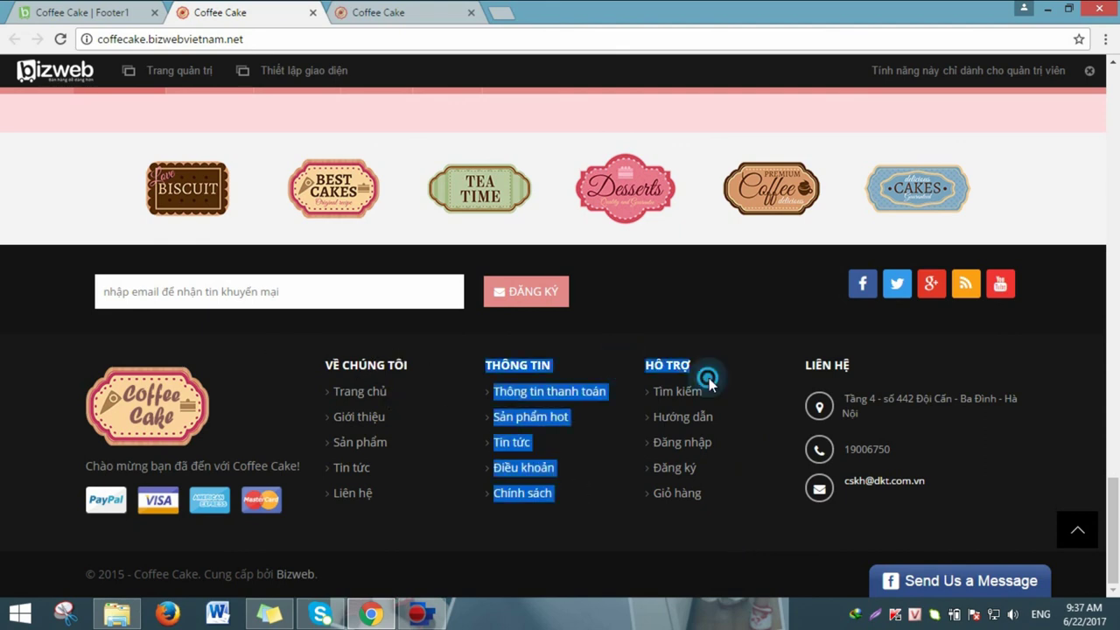
click(670, 367)
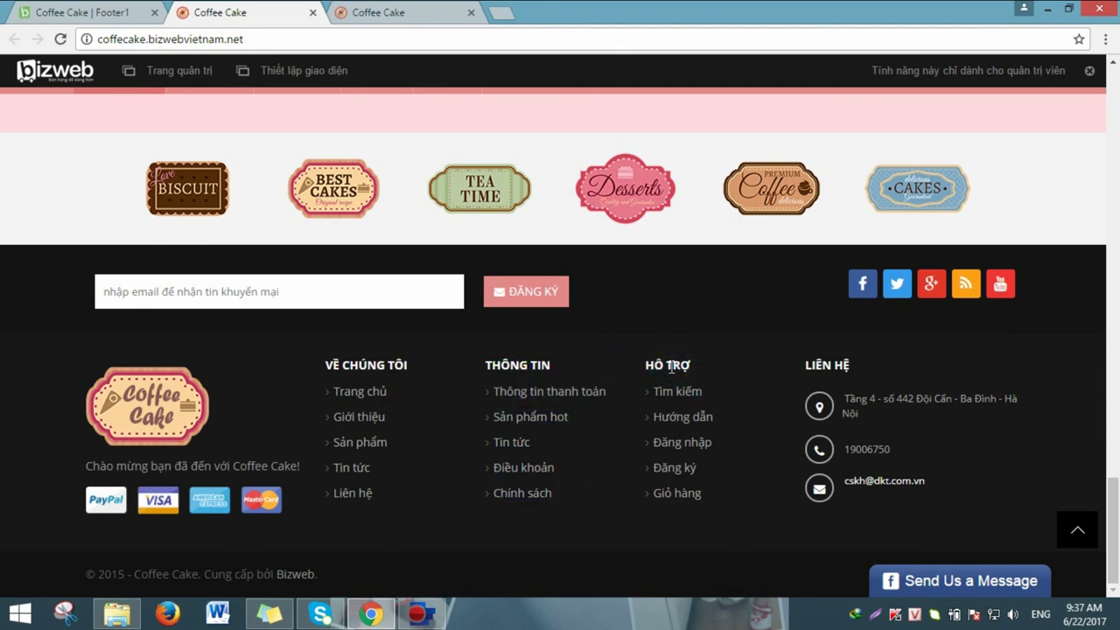